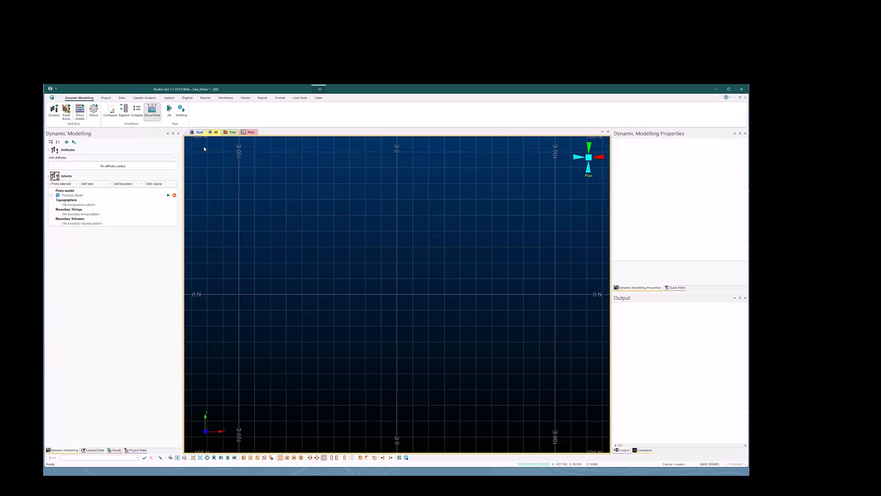
Add a new drillholes item and import the Assay, Collar, Geology, regolith and Survey CSV files from the Drill Data folder
{"action": "left_click", "coordinate": [175, 160]}
{"action": "left_click", "coordinate": [167, 164]}
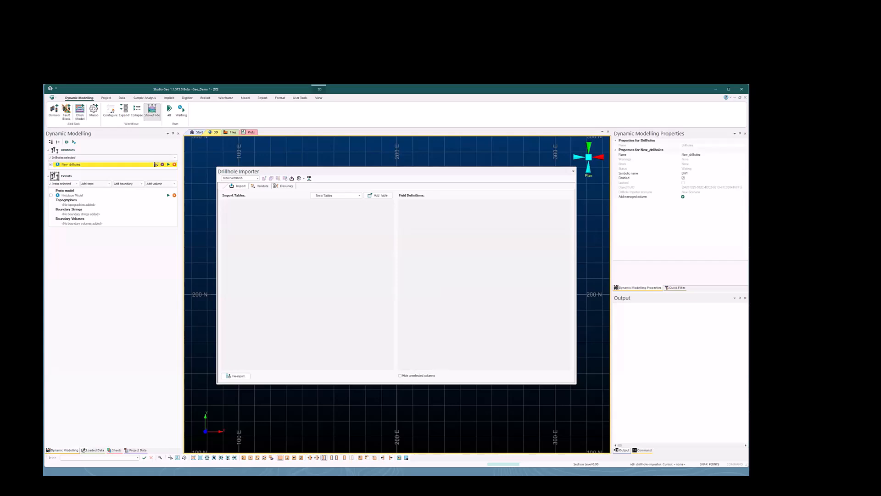
{"action": "key", "text": "alt+Tab"}
{"action": "left_click_drag", "start_coordinate": [487, 362], "coordinate": [354, 292]}
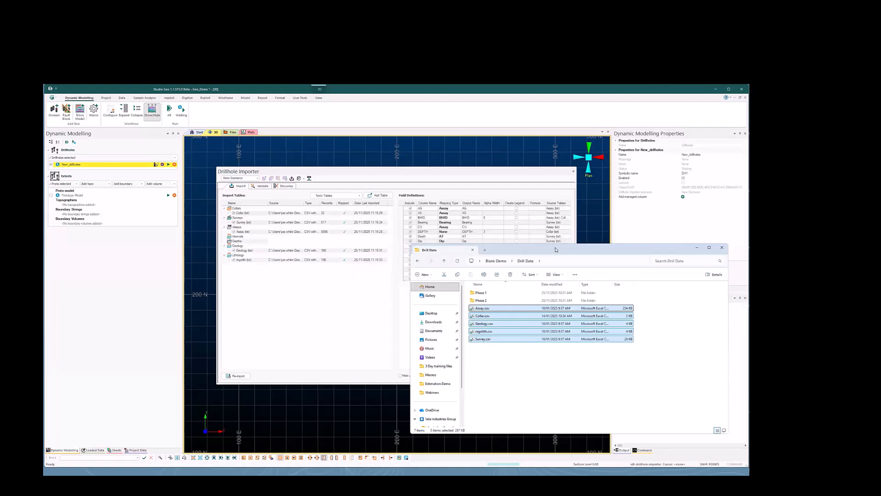
{"action": "left_click", "coordinate": [437, 213]}
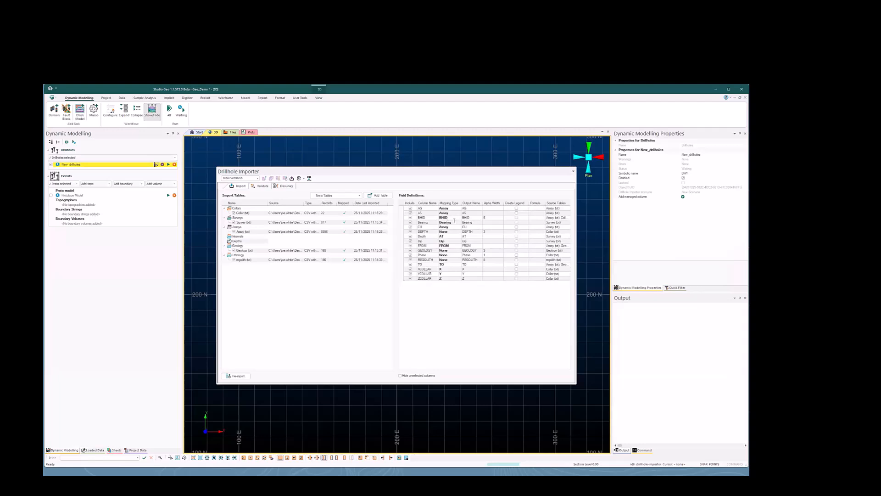
Map the DEPTH column of the Collar table to the Length type
{"action": "left_click", "coordinate": [334, 213]}
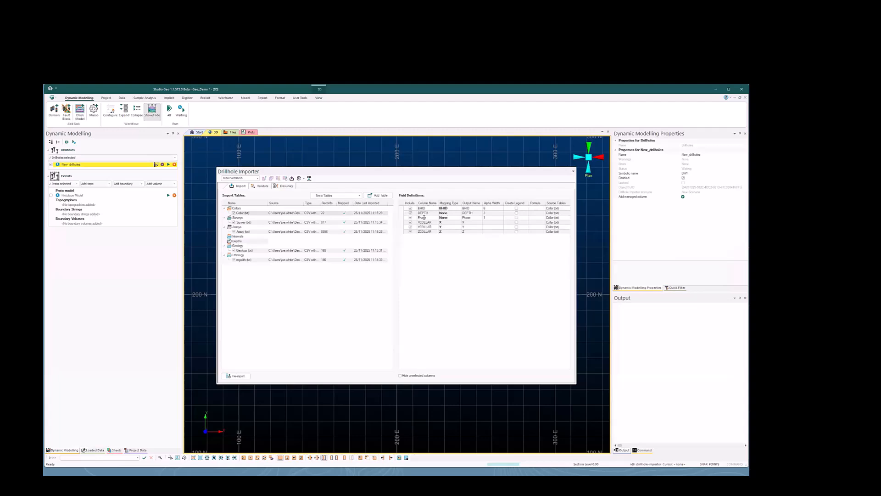
{"action": "left_click", "coordinate": [455, 214]}
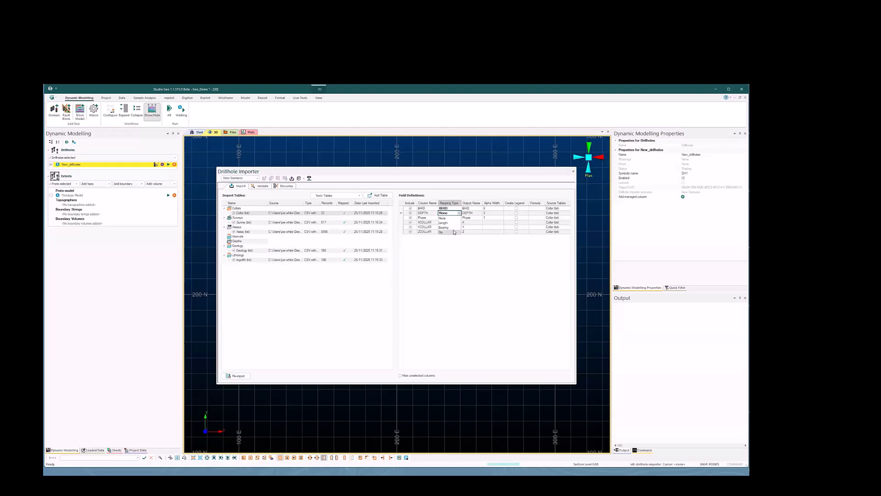
{"action": "left_click", "coordinate": [444, 223]}
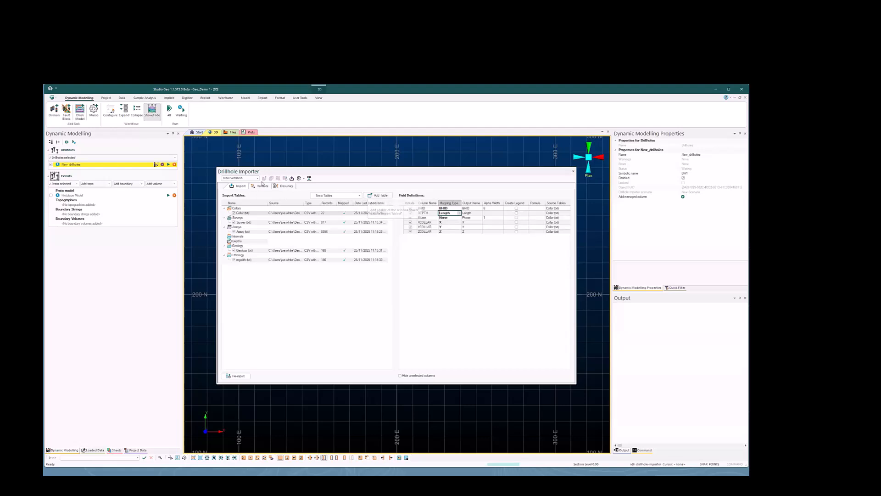
Validate the imported drillhole tables with automatic Quick Fix enabled and review the survey validation results
{"action": "left_click", "coordinate": [260, 187]}
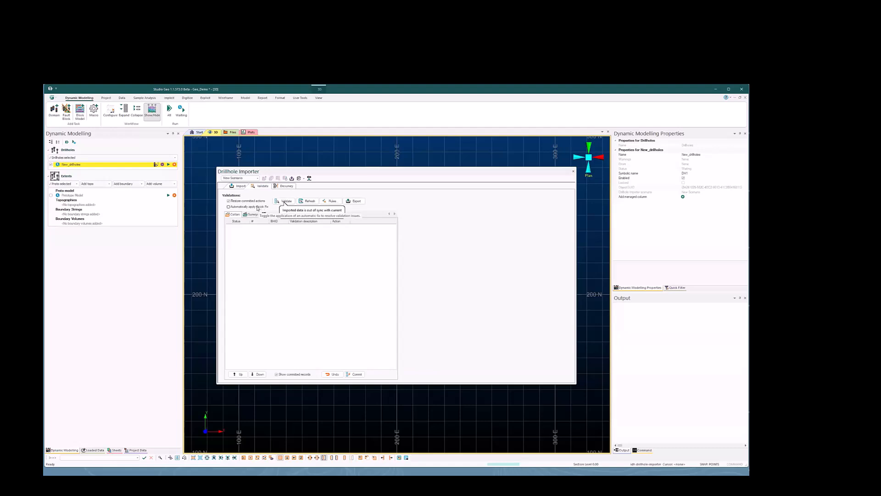
{"action": "left_click", "coordinate": [258, 208]}
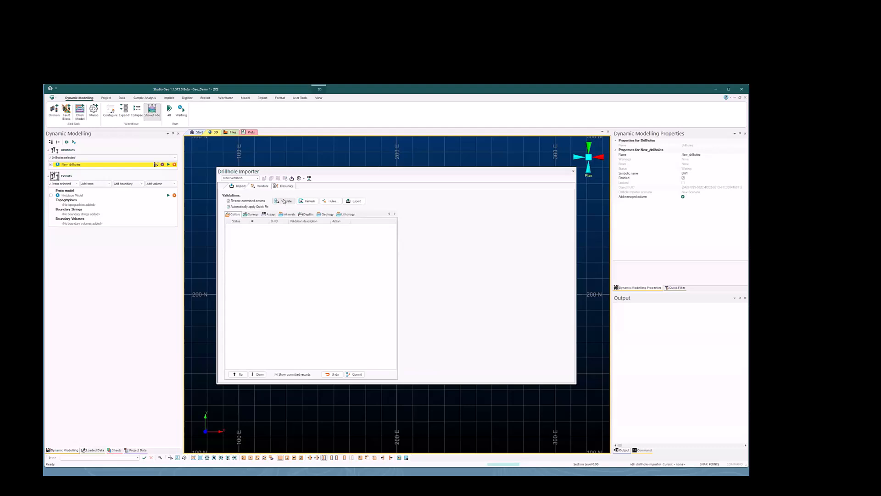
{"action": "left_click", "coordinate": [285, 202]}
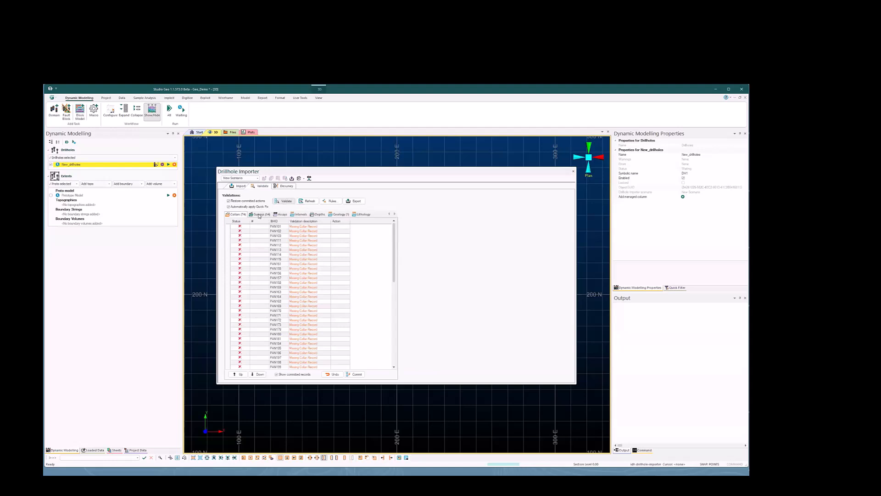
{"action": "left_click", "coordinate": [259, 215]}
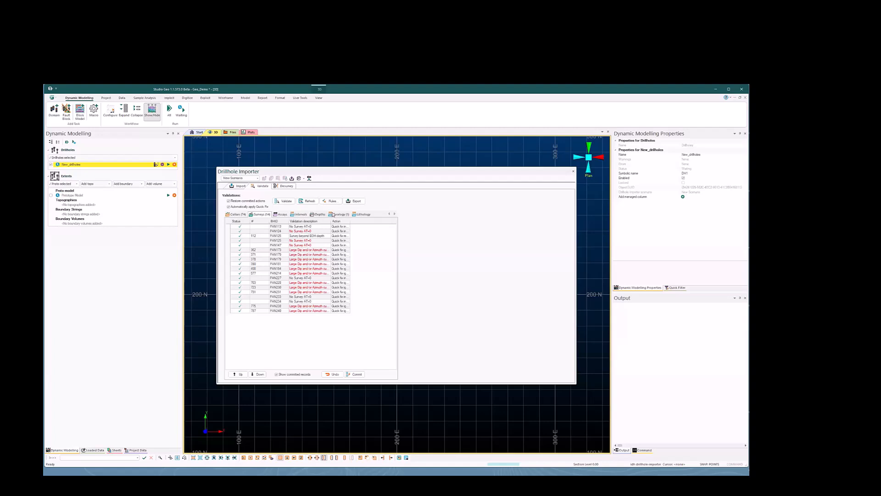
In the desurvey settings, retain existing drillholes and name the drillholes output Geo_DH
{"action": "left_click", "coordinate": [284, 186]}
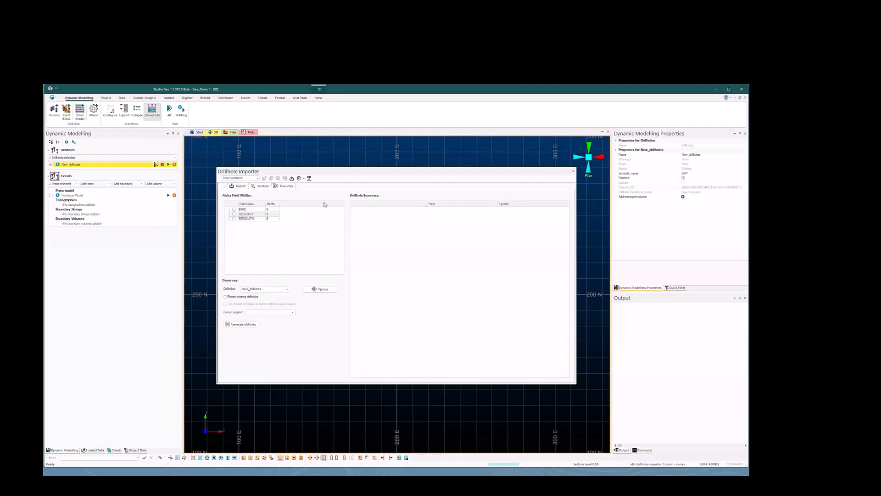
{"action": "left_click", "coordinate": [255, 297]}
{"action": "left_click", "coordinate": [276, 289]}
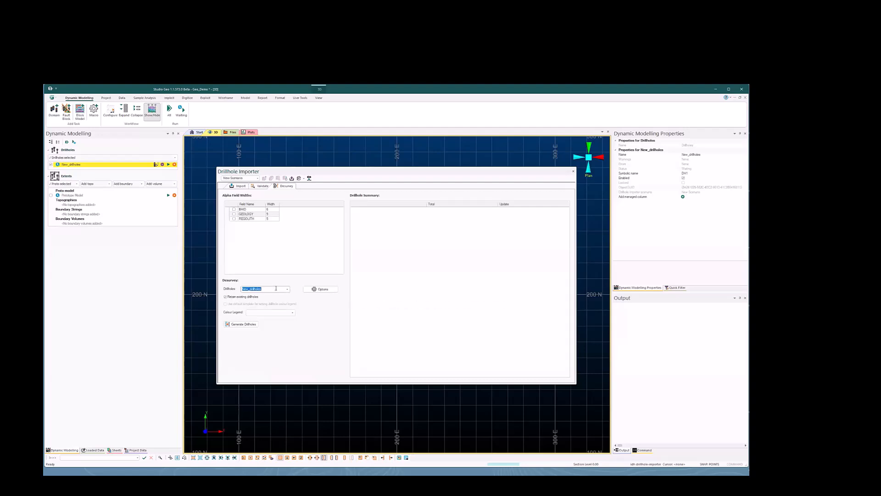
{"action": "key", "text": "Home"}
{"action": "key", "text": "Delete"}
{"action": "key", "text": "Delete"}
{"action": "key", "text": "Delete"}
{"action": "key", "text": "Delete"}
{"action": "key", "text": "Delete"}
{"action": "key", "text": "Delete"}
{"action": "key", "text": "Delete"}
{"action": "key", "text": "Delete"}
{"action": "key", "text": "Delete"}
{"action": "key", "text": "Delete"}
{"action": "key", "text": "Delete"}
{"action": "key", "text": "Delete"}
Generate the Geo_DH drillholes, accepting the data update, and close the importer
{"action": "left_click", "coordinate": [242, 324]}
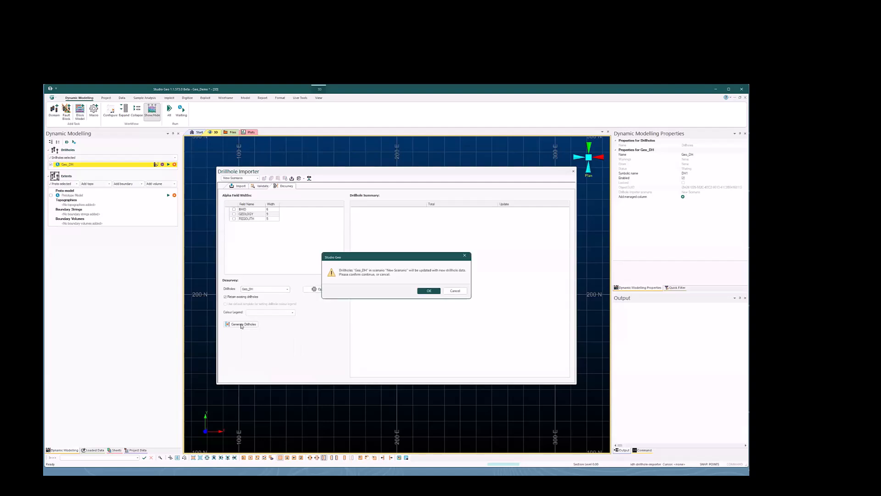
{"action": "left_click", "coordinate": [429, 291]}
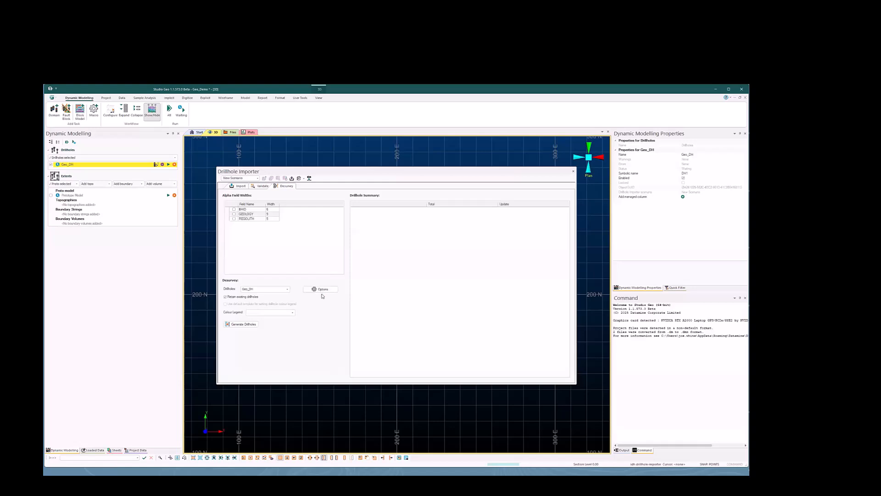
{"action": "left_click", "coordinate": [242, 324]}
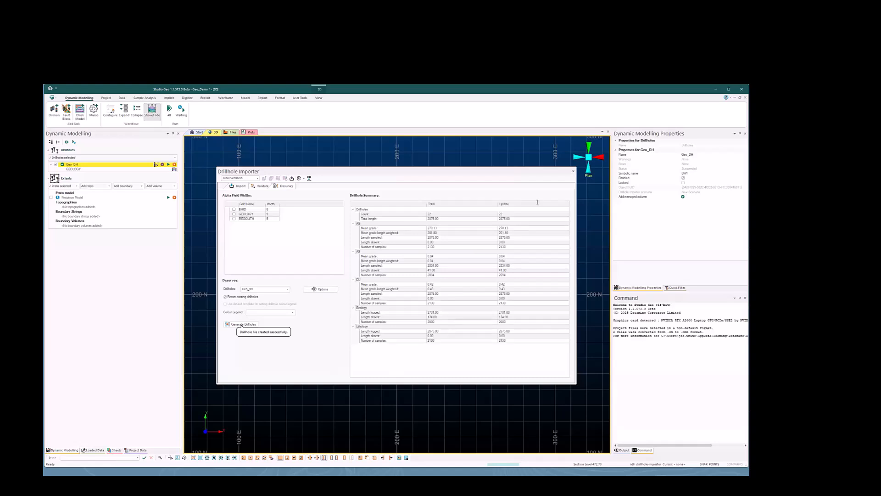
{"action": "left_click", "coordinate": [574, 171]}
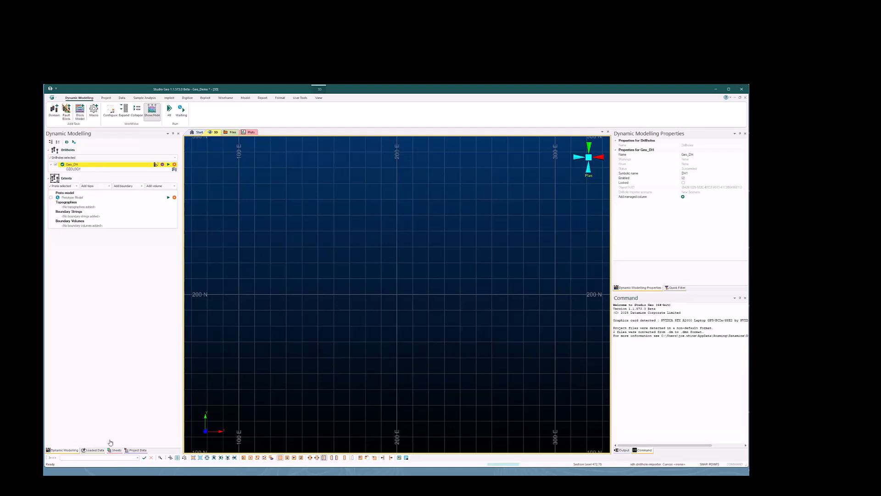
Bring all the Geo_DH drillholes into view in 3D and hide the default grid
{"action": "left_click", "coordinate": [115, 450]}
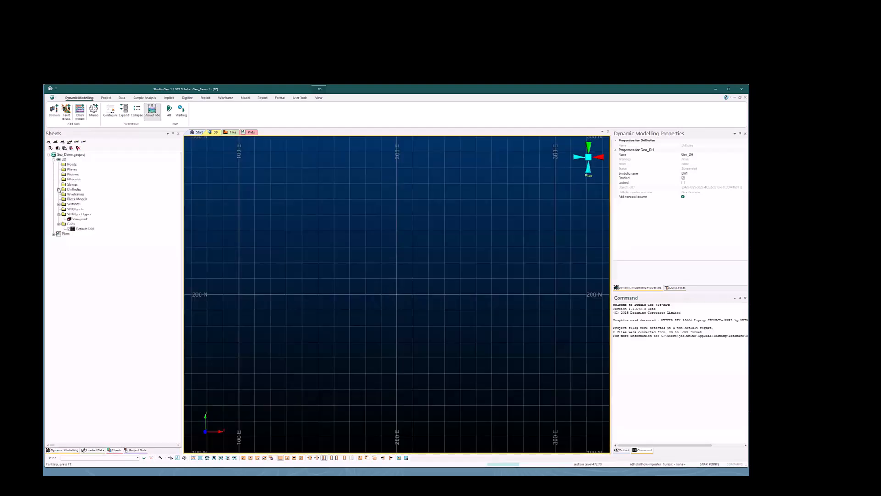
{"action": "left_click", "coordinate": [59, 189]}
{"action": "right_click", "coordinate": [87, 194]}
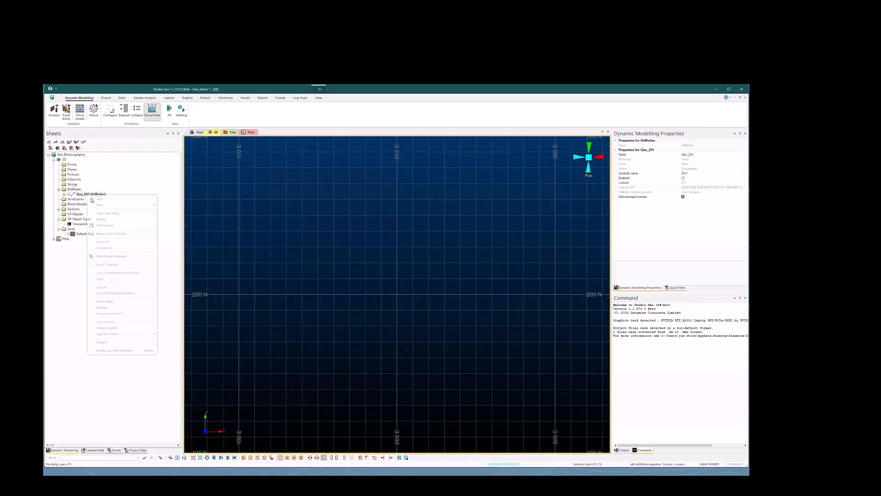
{"action": "left_click", "coordinate": [124, 287]}
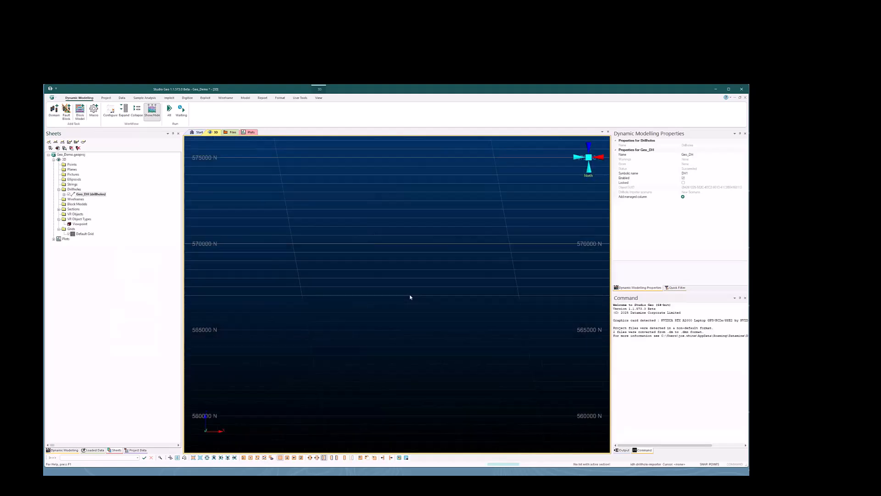
{"action": "left_click_drag", "start_coordinate": [377, 310], "coordinate": [317, 313], "text": "shift"}
{"action": "left_click", "coordinate": [69, 234]}
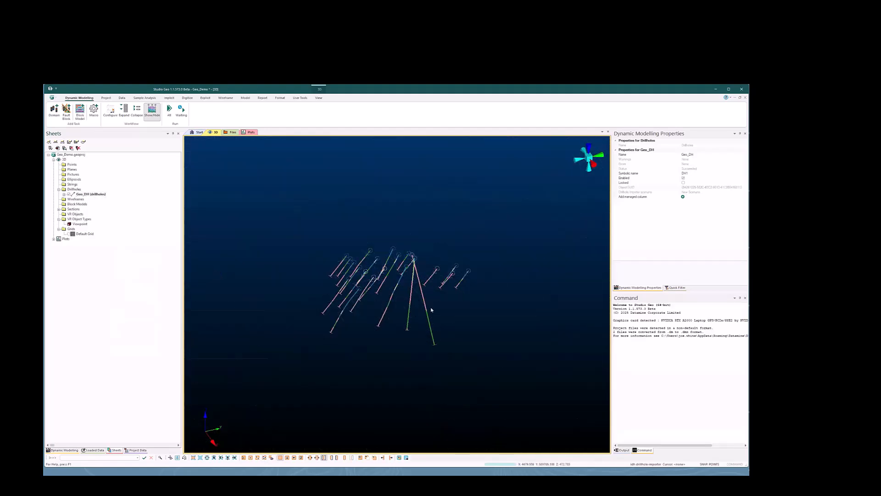
Load the topography wireframe from the project data and add it as the topography in the modelling extents
{"action": "left_click", "coordinate": [64, 450]}
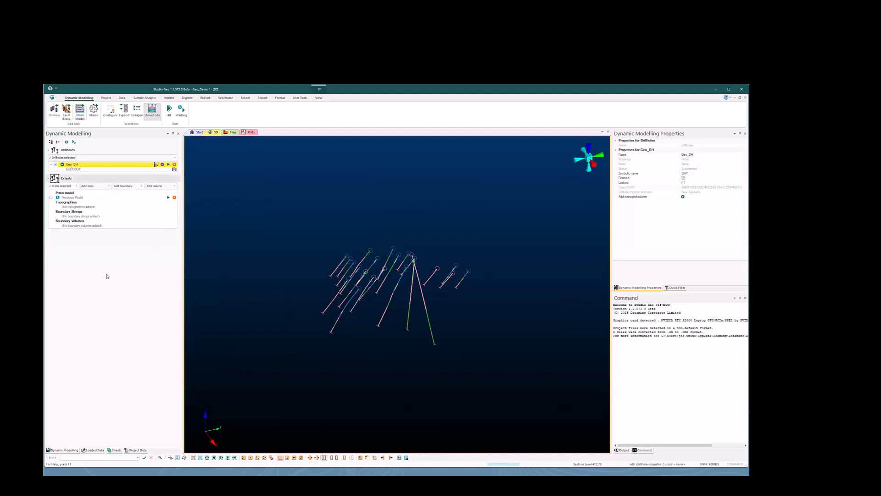
{"action": "left_click", "coordinate": [94, 451]}
{"action": "left_click", "coordinate": [139, 450]}
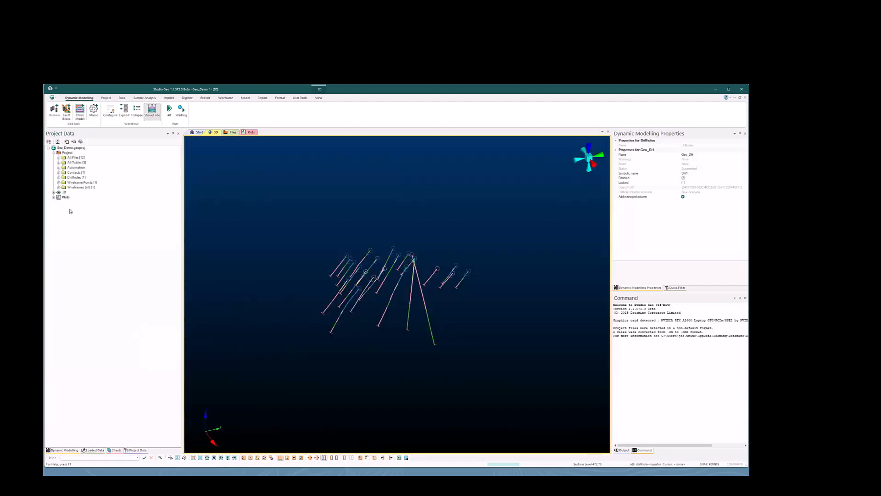
{"action": "left_click", "coordinate": [59, 188]}
{"action": "left_click_drag", "start_coordinate": [81, 193], "coordinate": [210, 401]}
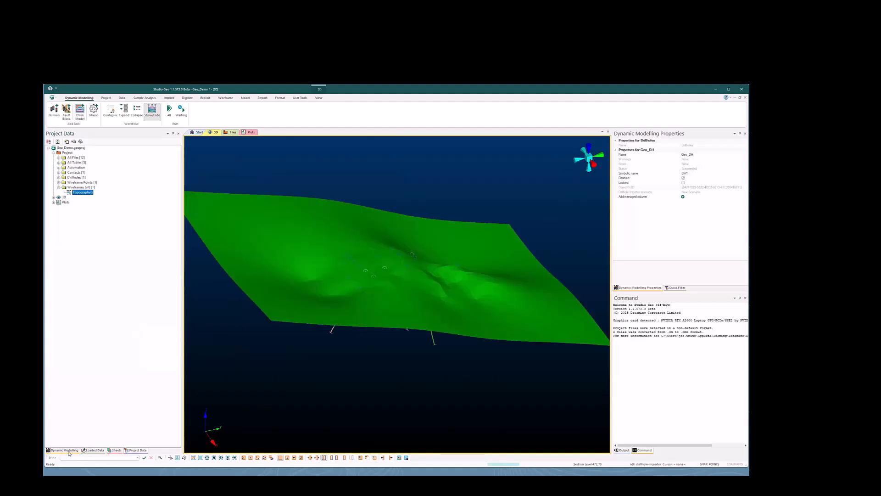
{"action": "left_click", "coordinate": [68, 451]}
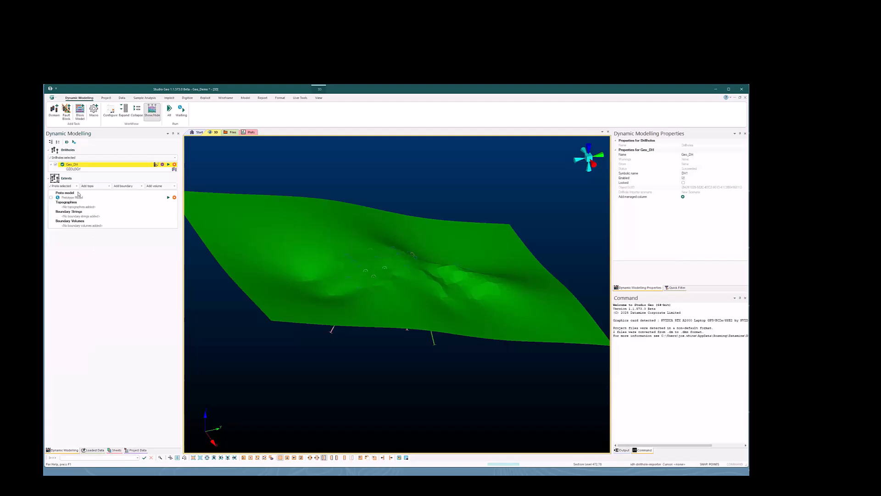
{"action": "left_click", "coordinate": [103, 193]}
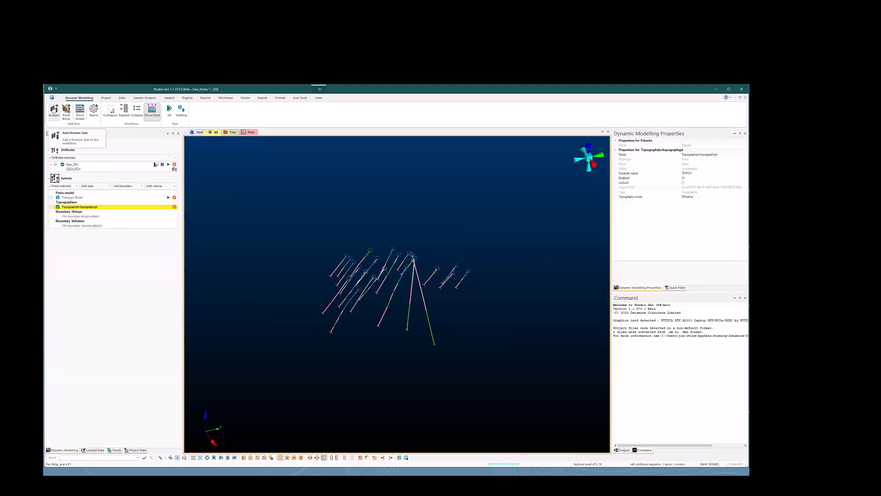
Add a domain task on the GEOLOGY field with INTRUSION, SHEAR_A and SHEAR_B as cross-cutting veins and the "-" value ignored
{"action": "left_click", "coordinate": [54, 110]}
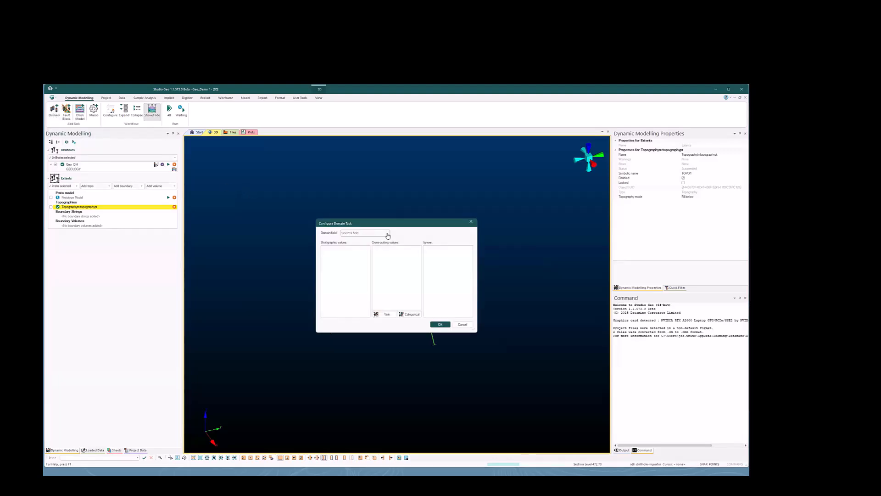
{"action": "left_click", "coordinate": [388, 234]}
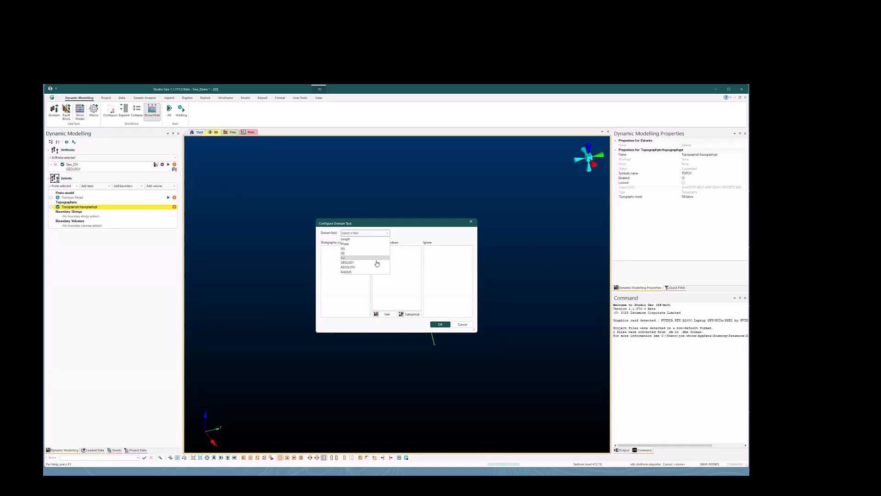
{"action": "left_click", "coordinate": [376, 262]}
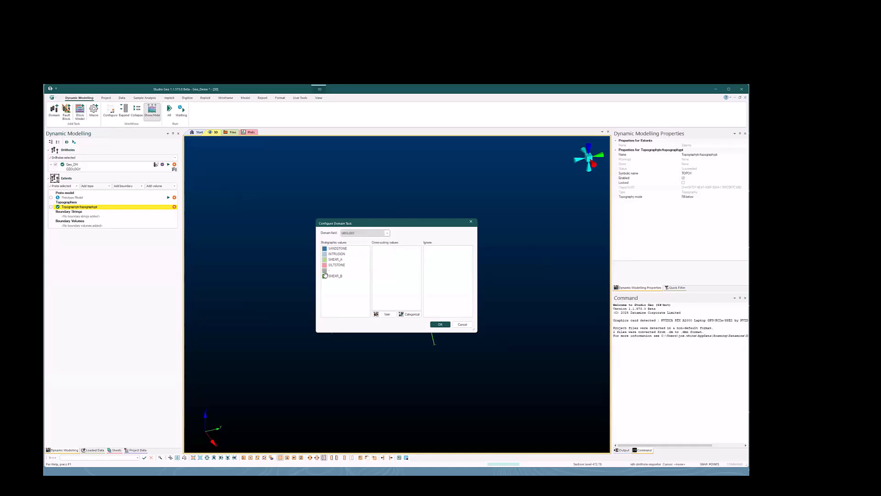
{"action": "left_click", "coordinate": [340, 253]}
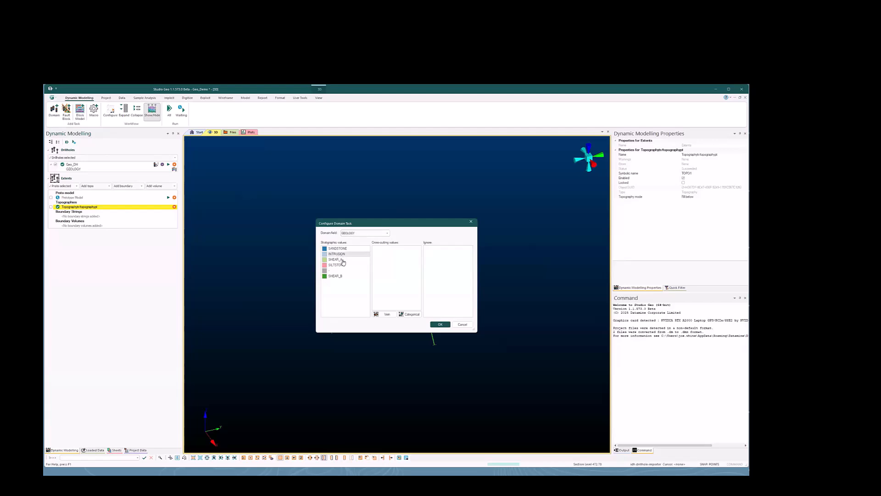
{"action": "left_click", "coordinate": [342, 259], "text": "ctrl"}
{"action": "left_click", "coordinate": [344, 275], "text": "ctrl"}
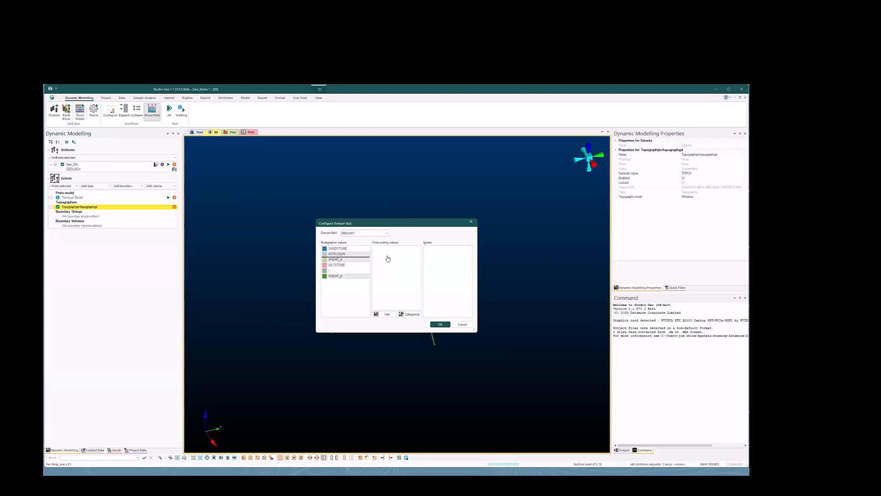
{"action": "left_click_drag", "start_coordinate": [388, 259], "coordinate": [388, 260]}
{"action": "left_click_drag", "start_coordinate": [330, 260], "coordinate": [445, 267]}
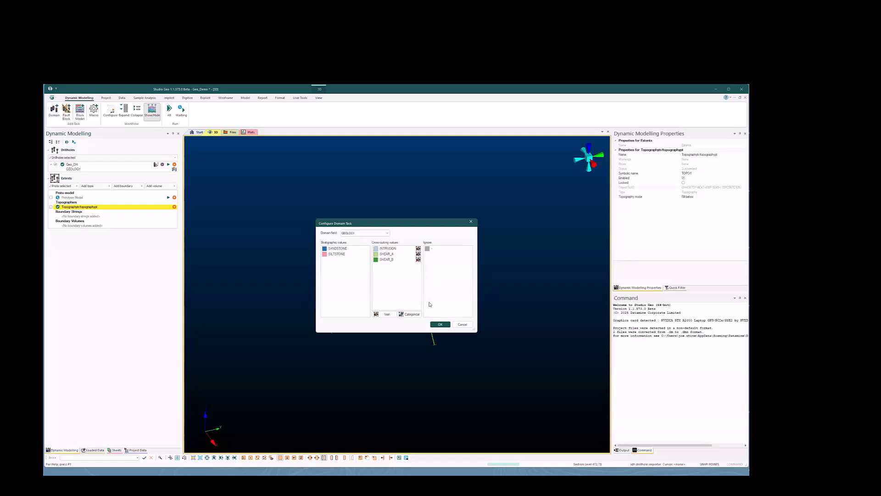
{"action": "left_click", "coordinate": [440, 325]}
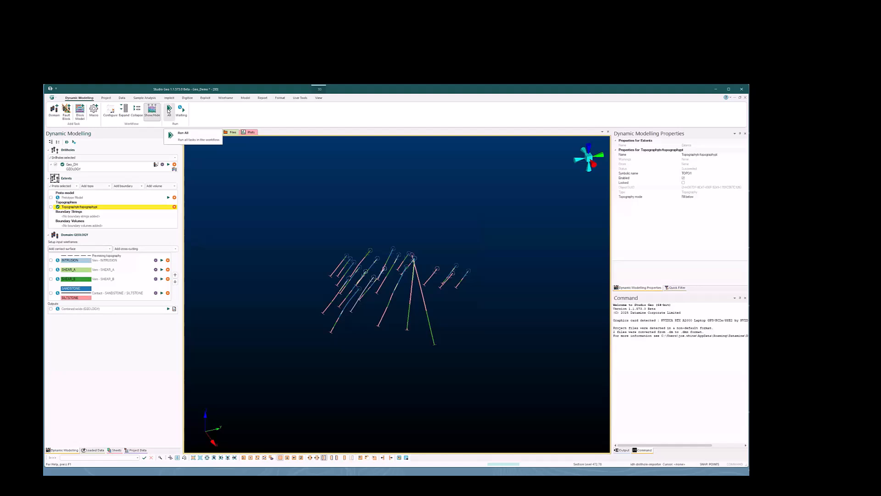
Run all tasks in the workflow and hide the SANDSTONE / SILTSTONE contact surface in the 3D view
{"action": "left_click", "coordinate": [169, 111]}
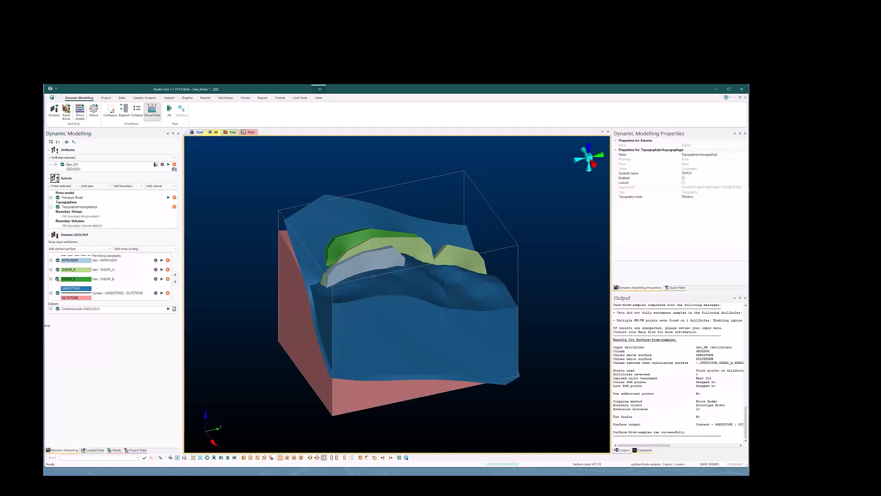
{"action": "left_click", "coordinate": [51, 293]}
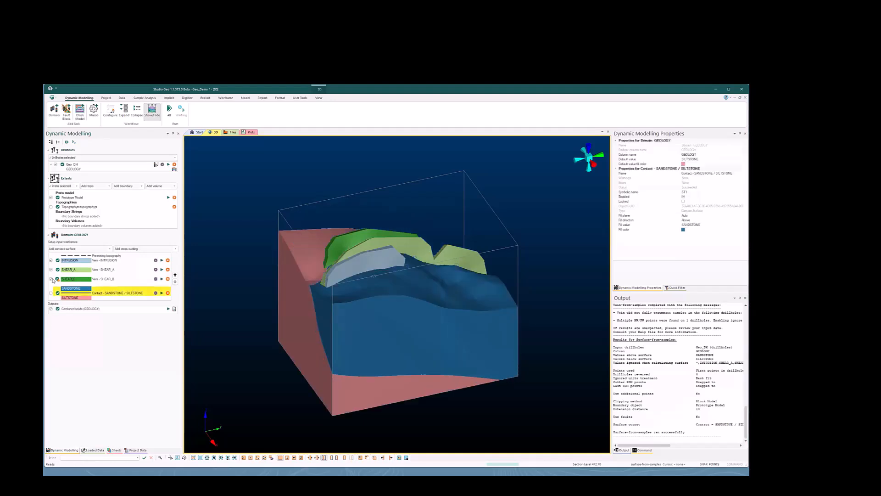
Hide the SHEAR_B, SHEAR_A and INTRUSION vein surfaces and inspect the combined GEOLOGY solids from several sides
{"action": "left_click", "coordinate": [50, 279]}
{"action": "left_click", "coordinate": [51, 269]}
{"action": "left_click", "coordinate": [50, 260]}
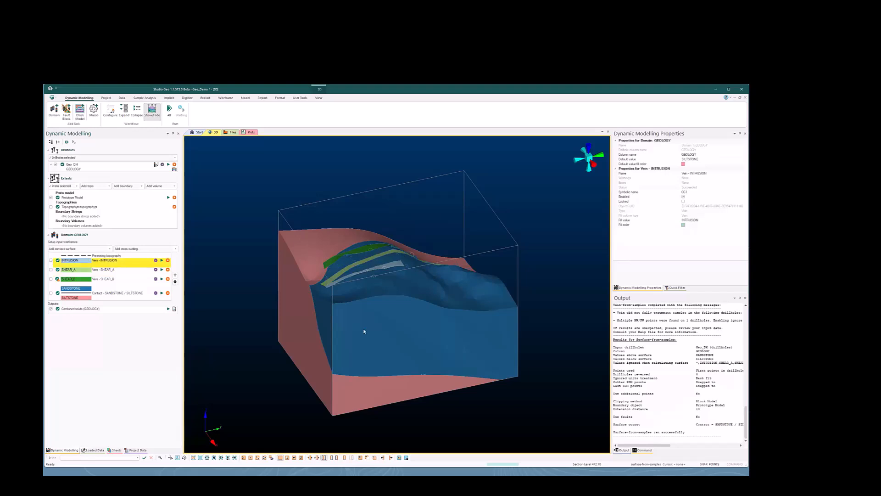
{"action": "middle_click_drag", "start_coordinate": [454, 320], "coordinate": [287, 317]}
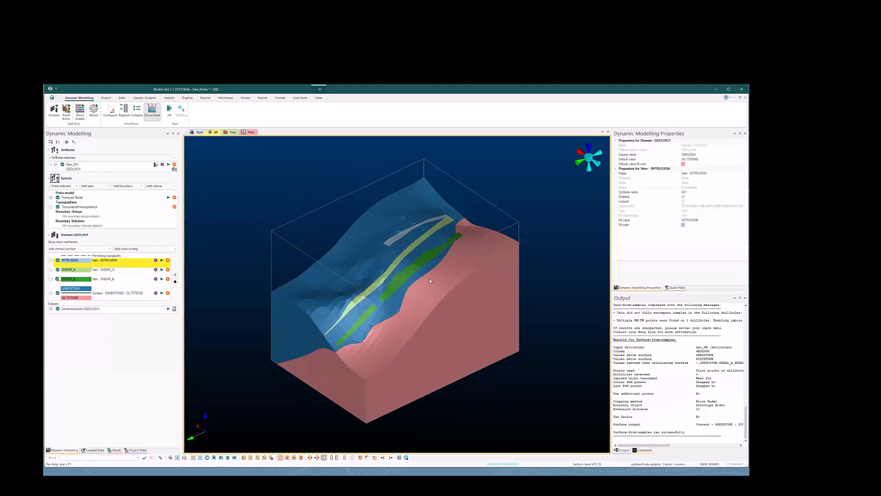
{"action": "middle_click_drag", "start_coordinate": [429, 283], "coordinate": [452, 307]}
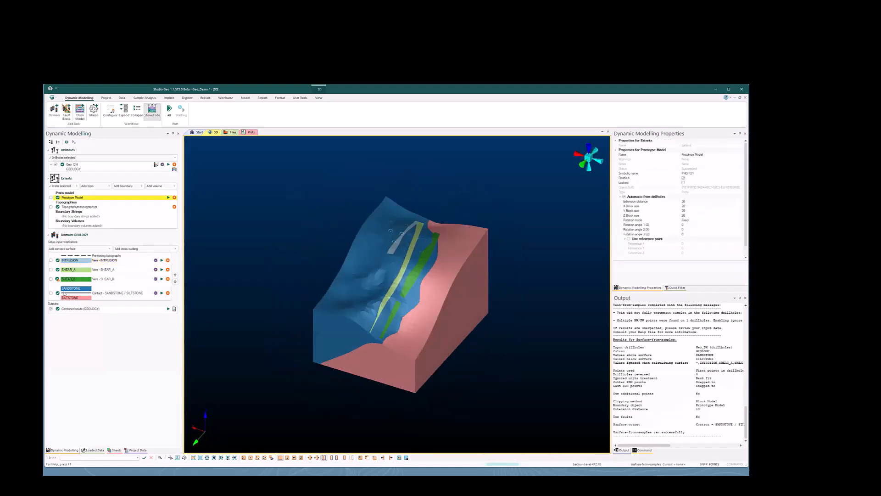
Review the individual vein wireframes in the 3D sheet against the drillholes, and display the combined GEOLOGY solids again
{"action": "left_click", "coordinate": [120, 451]}
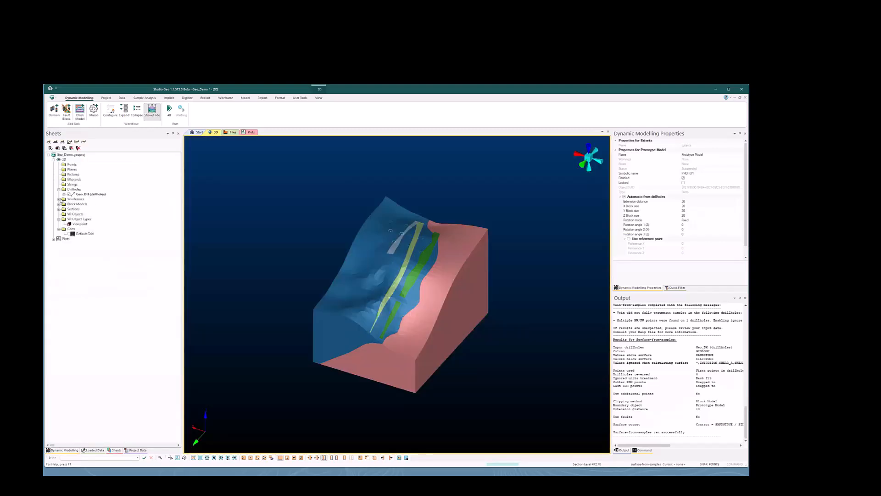
{"action": "left_click", "coordinate": [59, 200]}
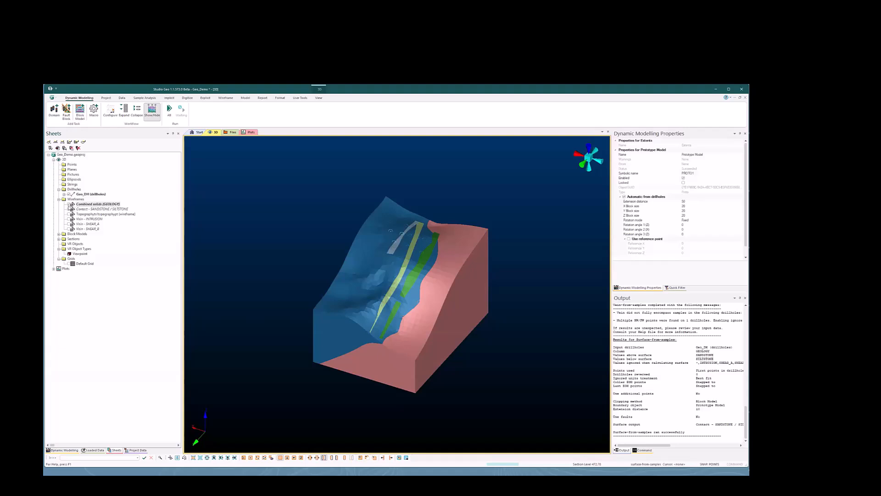
{"action": "left_click", "coordinate": [69, 205]}
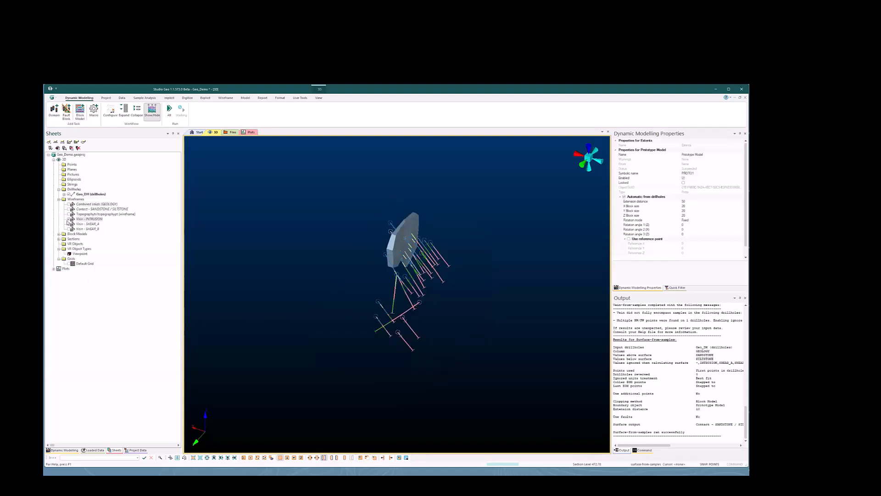
{"action": "left_click", "coordinate": [69, 219]}
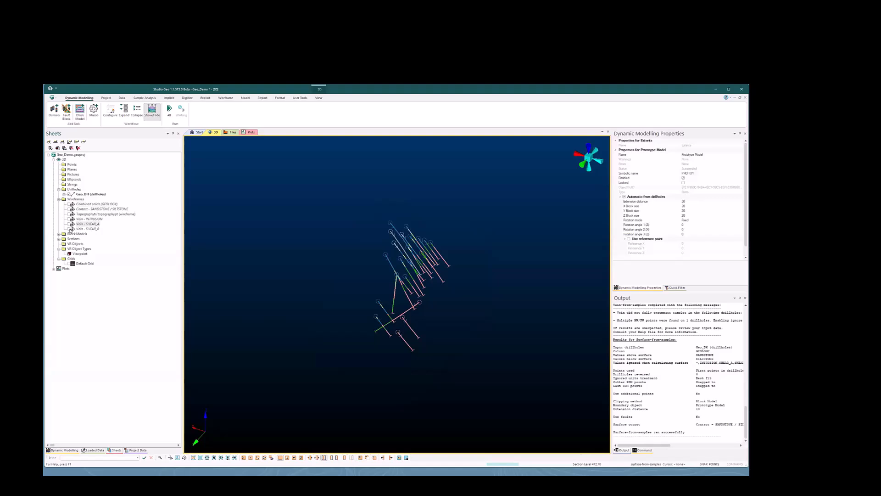
{"action": "left_click", "coordinate": [69, 229]}
{"action": "left_click", "coordinate": [69, 229]}
{"action": "left_click", "coordinate": [70, 204]}
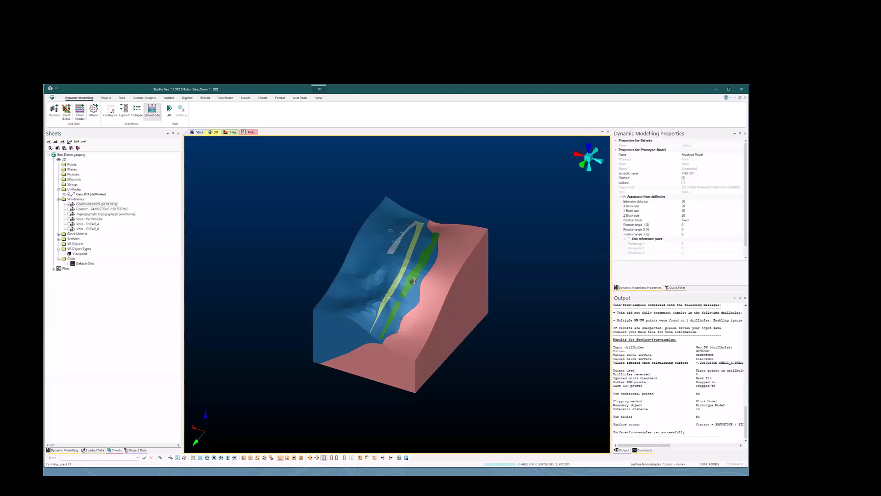
{"action": "left_click_drag", "start_coordinate": [413, 281], "coordinate": [381, 297], "text": "shift"}
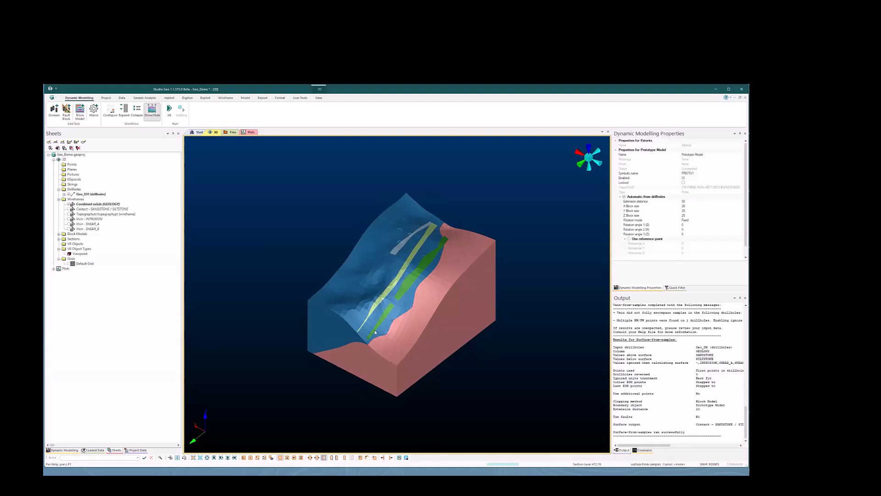
Switch to File Explorer and copy the collar and geology CSV files from the Phase 2 folder of Drill Data
{"action": "key", "text": "alt+Tab"}
{"action": "left_click", "coordinate": [362, 289]}
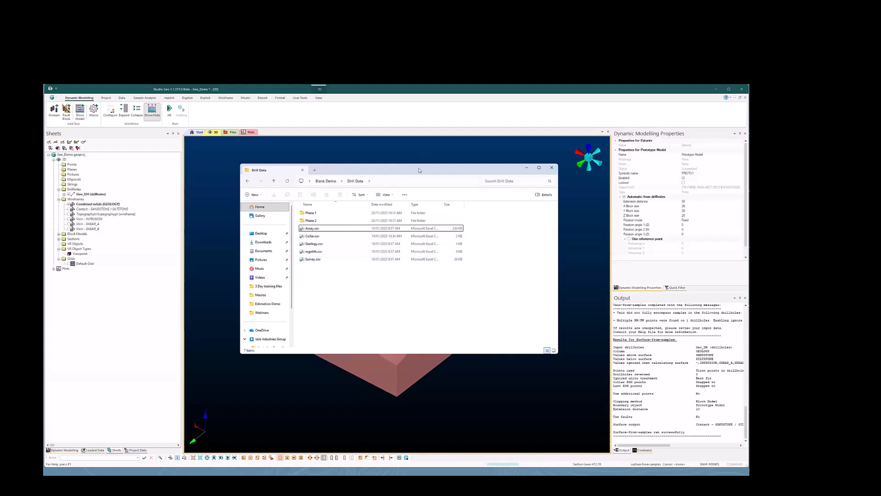
{"action": "left_click_drag", "start_coordinate": [421, 172], "coordinate": [463, 188]}
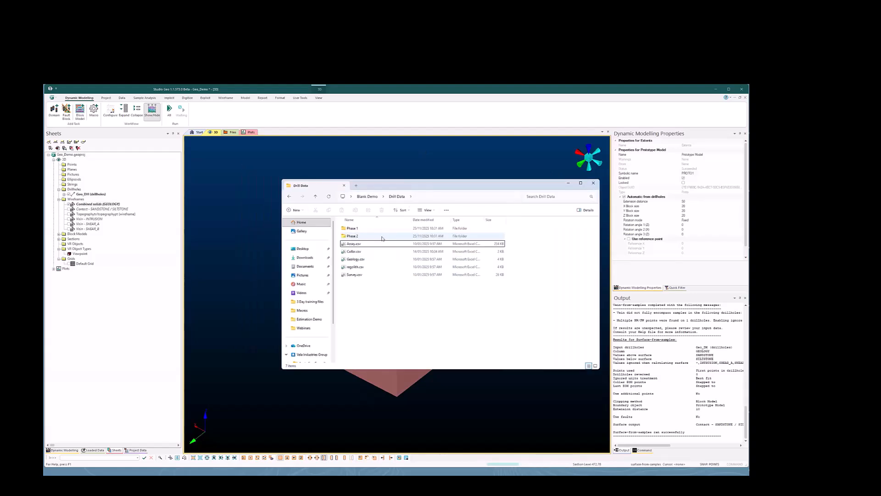
{"action": "double_click", "coordinate": [384, 237]}
{"action": "left_click_drag", "start_coordinate": [383, 281], "coordinate": [348, 229]}
{"action": "left_click", "coordinate": [328, 210]}
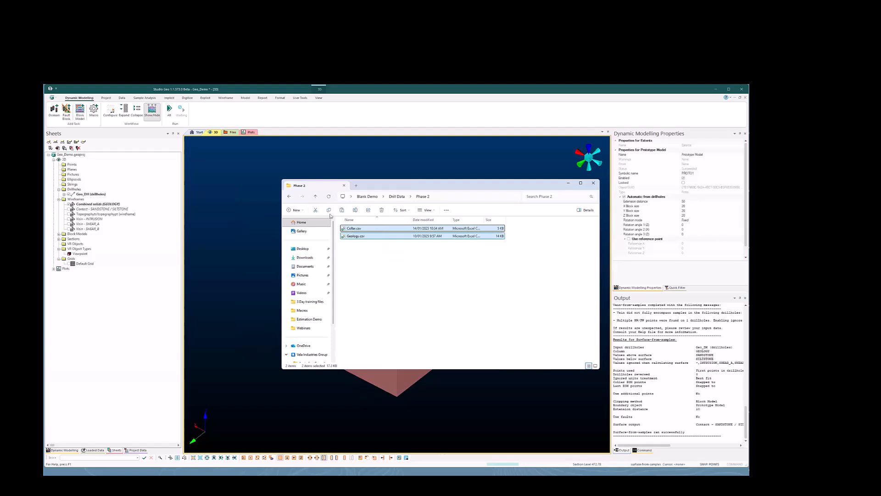
Paste the copied CSV files into the Drill Data folder, replacing the existing versions, and minimise File Explorer
{"action": "key", "text": "alt+Up"}
{"action": "left_click", "coordinate": [453, 318]}
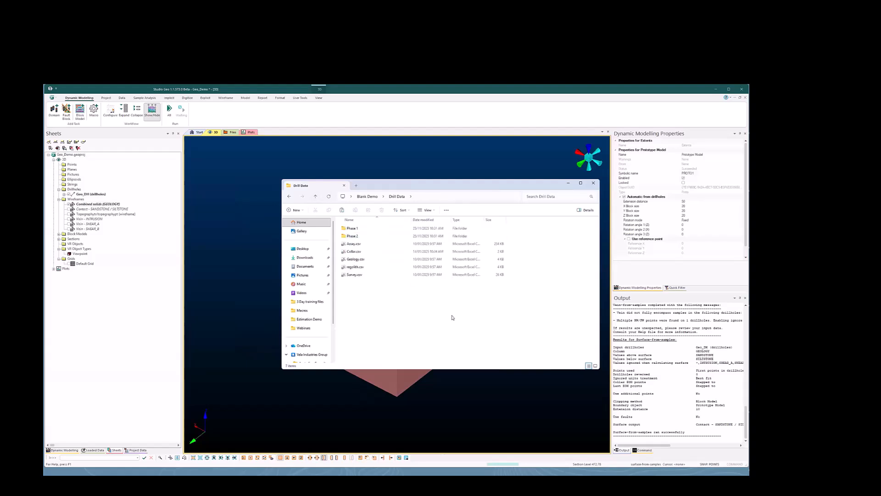
{"action": "key", "text": "ctrl+v"}
{"action": "left_click", "coordinate": [409, 235]}
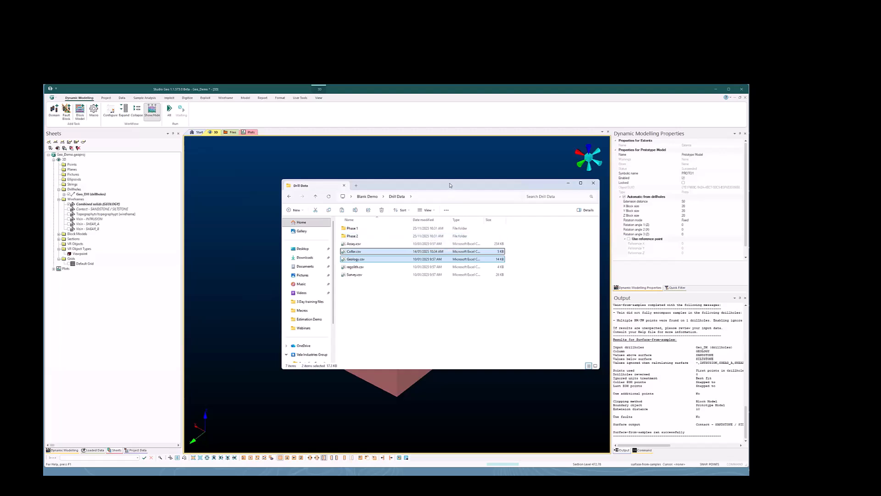
{"action": "left_click", "coordinate": [568, 183]}
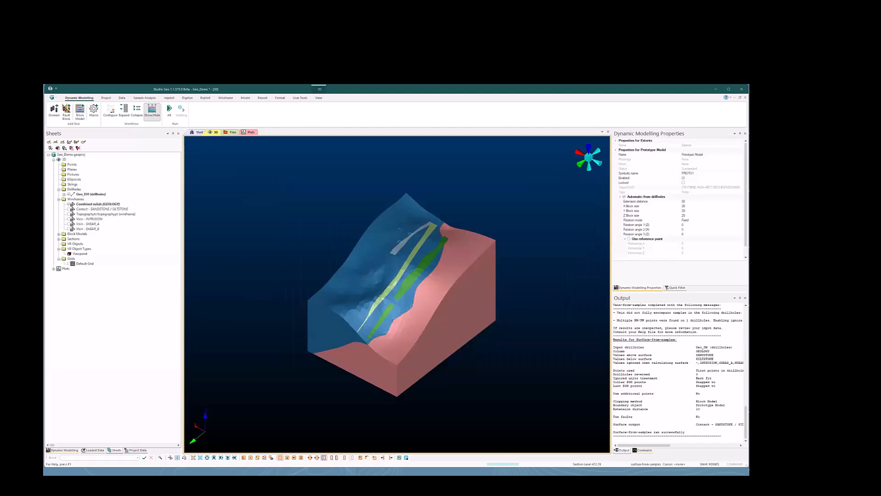
Rerun all tasks in the dynamic modelling workflow with the Phase 2 data and inspect the combined solids
{"action": "left_click", "coordinate": [69, 451]}
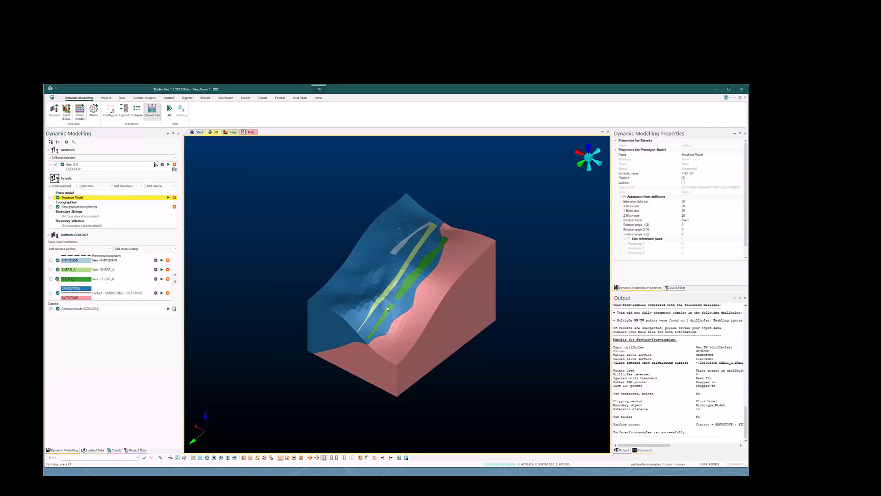
{"action": "left_click", "coordinate": [170, 110]}
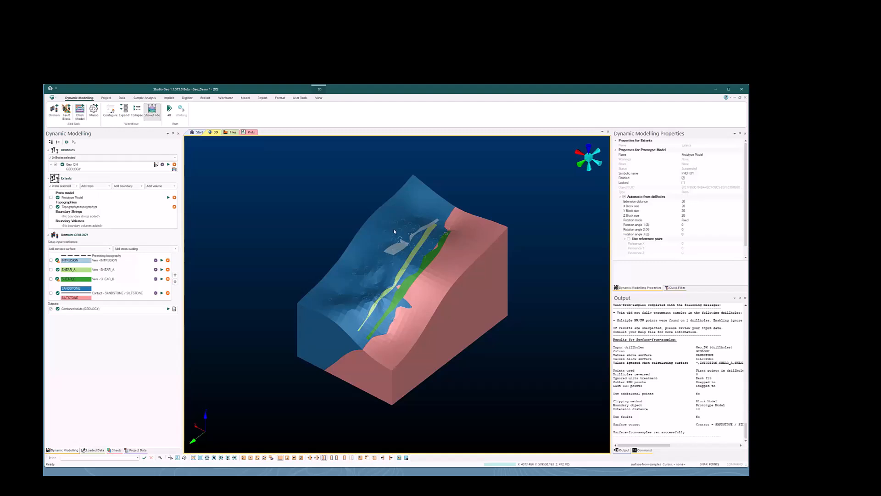
{"action": "left_click_drag", "start_coordinate": [389, 246], "coordinate": [410, 252]}
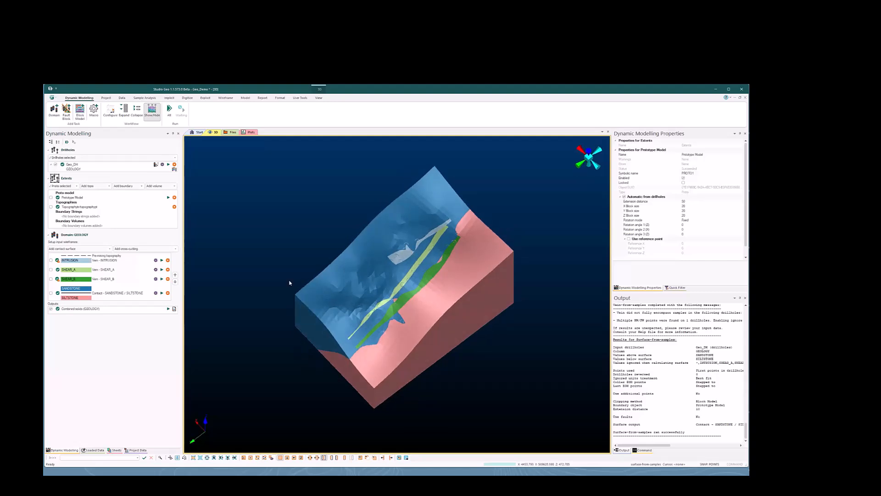
Hide the combined GEOLOGY solids, examine the INTRUSION vein against the drillholes, and hide the vein again
{"action": "left_click", "coordinate": [51, 309]}
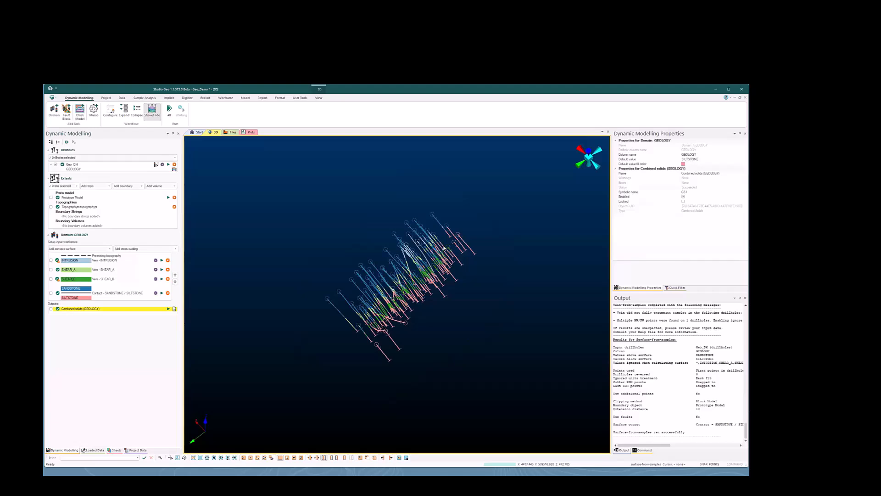
{"action": "left_click", "coordinate": [51, 260]}
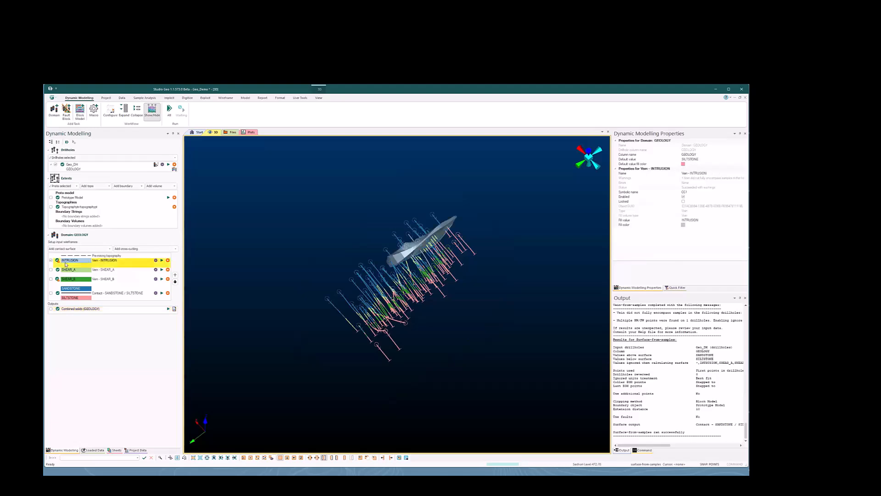
{"action": "scroll", "coordinate": [424, 242], "scroll_direction": "up", "scroll_amount": 4}
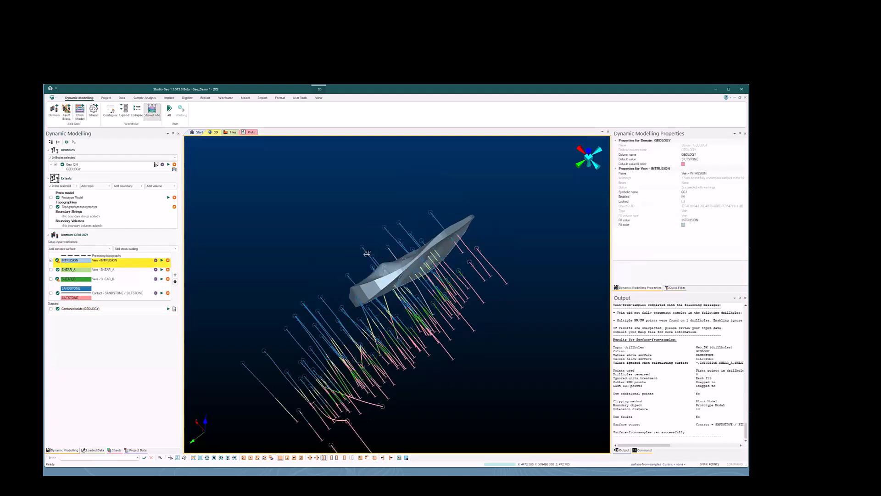
{"action": "left_click_drag", "start_coordinate": [290, 239], "coordinate": [379, 246]}
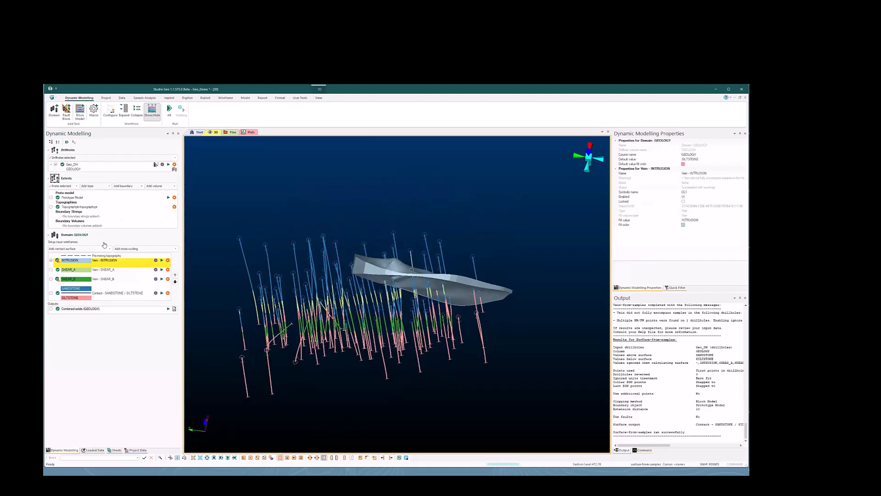
{"action": "left_click_drag", "start_coordinate": [334, 279], "coordinate": [487, 288], "text": "shift"}
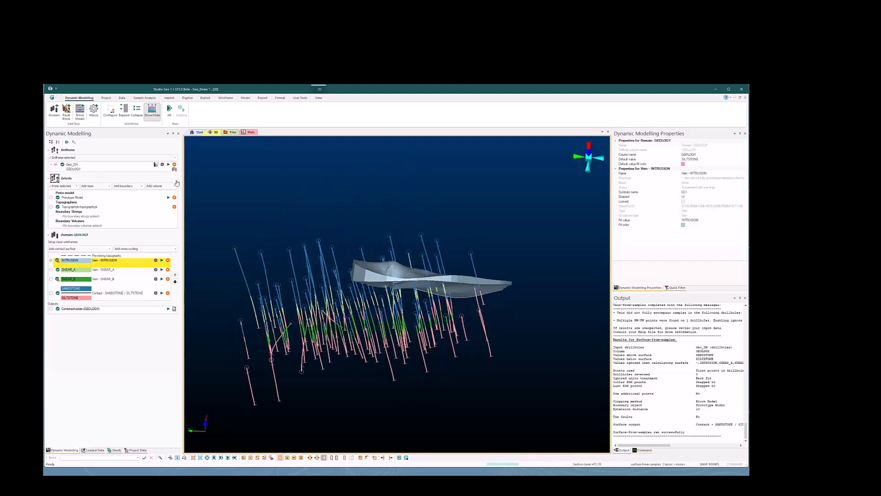
{"action": "left_click", "coordinate": [51, 260]}
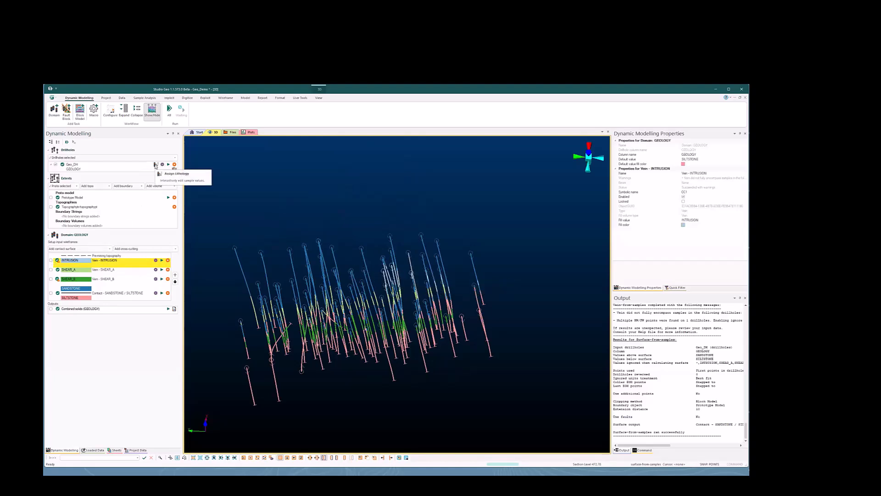
Start Assign Lithology for the Geo_DH drillholes and assign INTRUSION to an interval among the intrusion drillholes
{"action": "left_click", "coordinate": [155, 165]}
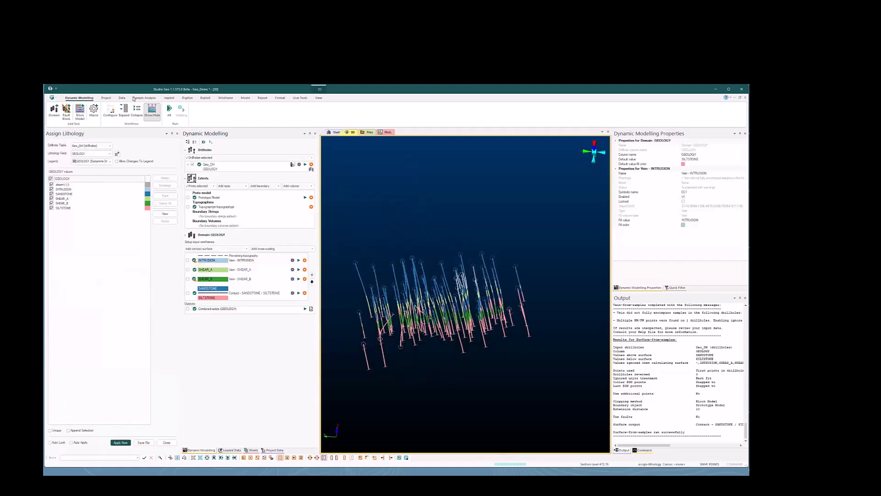
{"action": "left_click", "coordinate": [107, 98]}
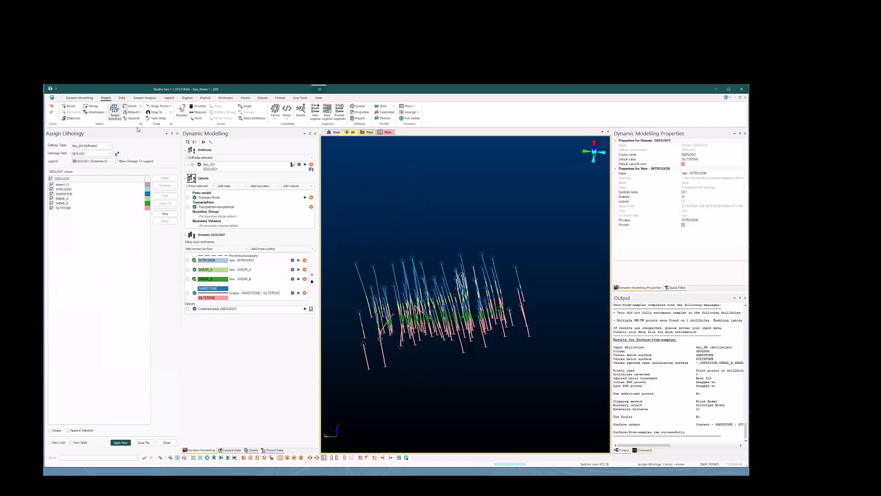
{"action": "scroll", "coordinate": [467, 276], "scroll_direction": "up", "scroll_amount": 5}
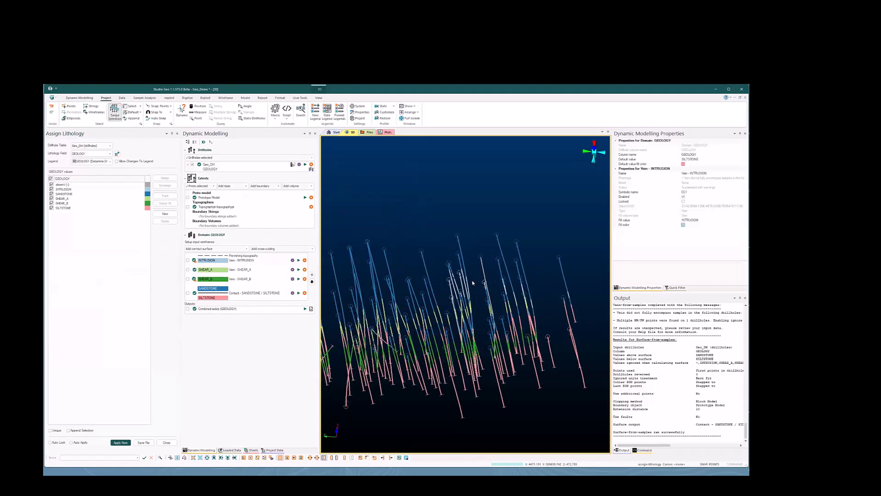
{"action": "left_click_drag", "start_coordinate": [455, 284], "coordinate": [464, 281], "text": "shift"}
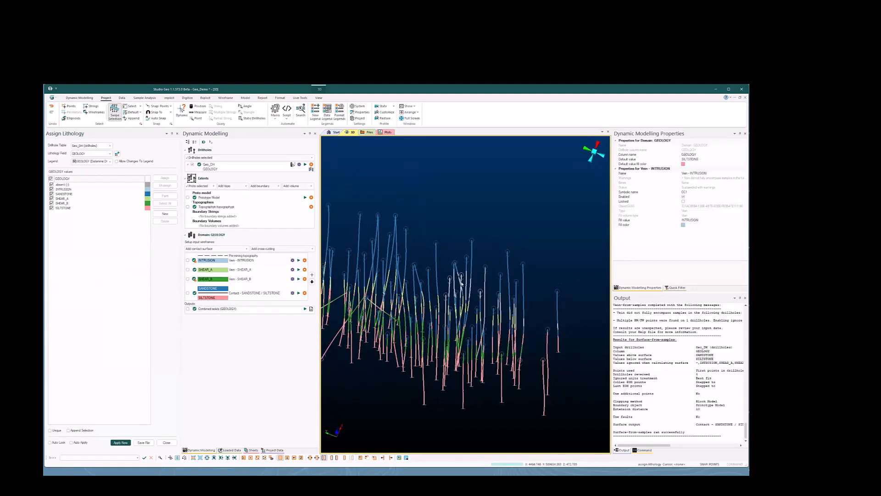
{"action": "scroll", "coordinate": [461, 277], "scroll_direction": "up", "scroll_amount": 5}
{"action": "scroll", "coordinate": [461, 277], "scroll_direction": "up", "scroll_amount": 4}
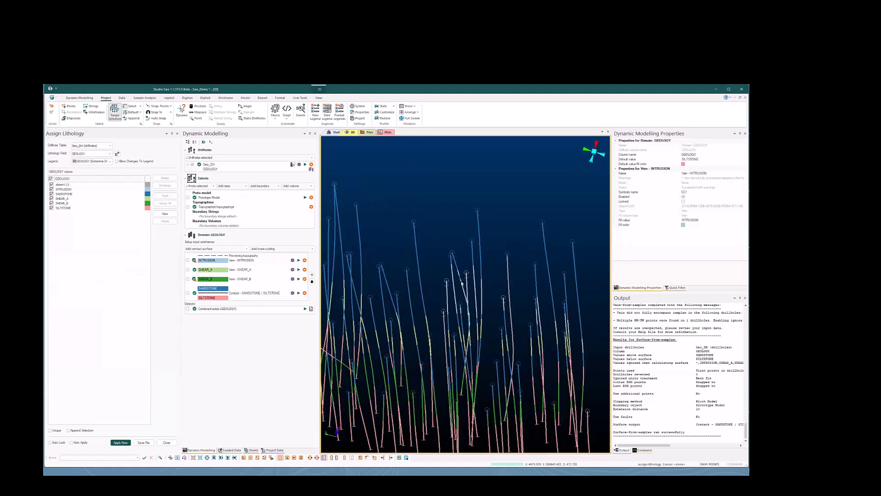
{"action": "left_click", "coordinate": [108, 189]}
{"action": "left_click", "coordinate": [164, 178]}
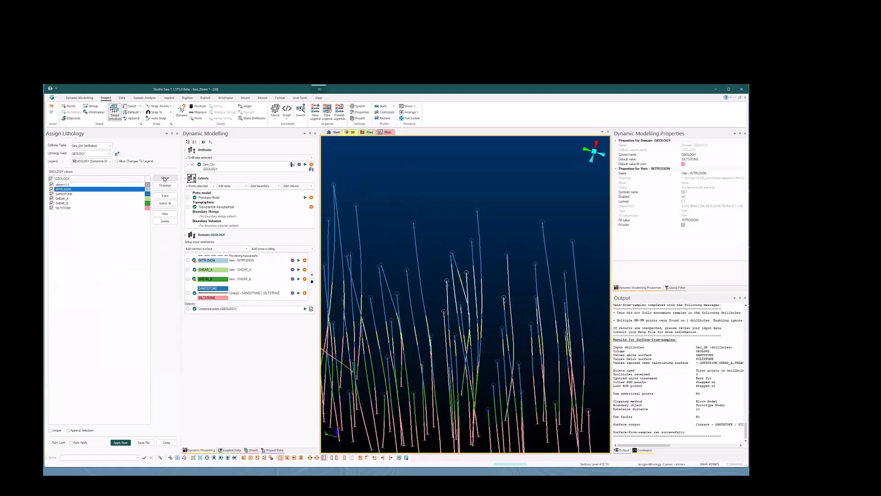
Assign INTRUSION to a further short SANDSTONE interval in a drillhole crossing the intrusion
{"action": "scroll", "coordinate": [461, 309], "scroll_direction": "up", "scroll_amount": 5}
{"action": "left_click", "coordinate": [459, 305]}
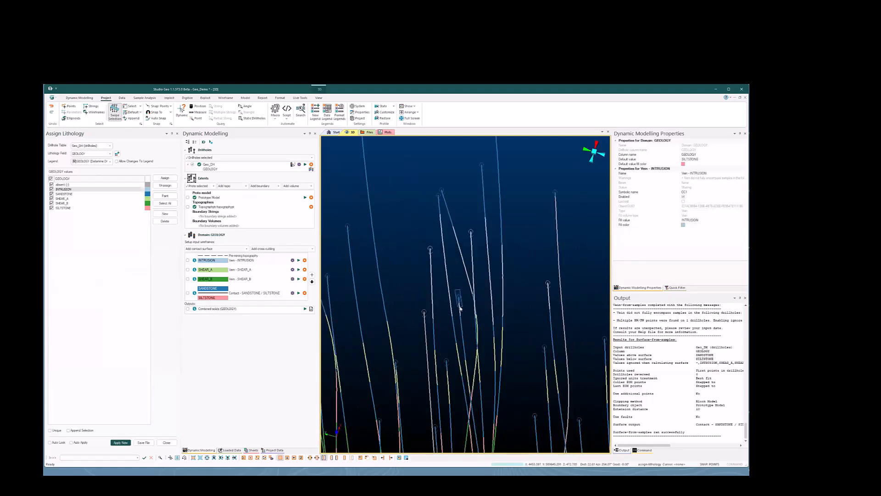
{"action": "left_click", "coordinate": [168, 177]}
{"action": "scroll", "coordinate": [407, 291], "scroll_direction": "down", "scroll_amount": 2}
{"action": "scroll", "coordinate": [401, 290], "scroll_direction": "down", "scroll_amount": 3}
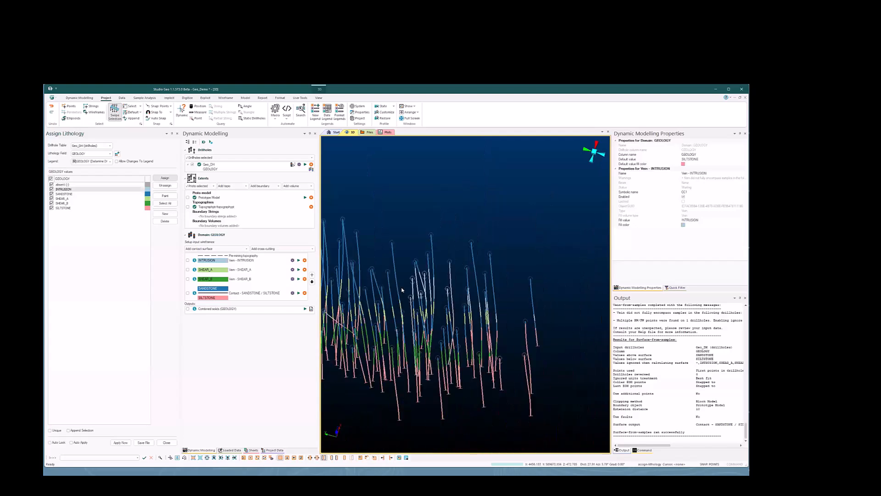
Display the INTRUSION vein over the edited drillhole intervals to compare them, and switch it off again
{"action": "left_click", "coordinate": [187, 261]}
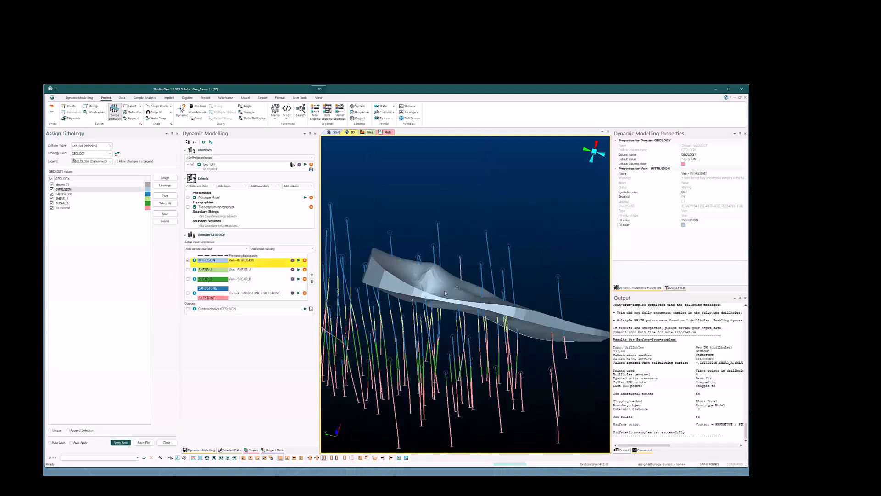
{"action": "left_click_drag", "start_coordinate": [448, 290], "coordinate": [372, 277]}
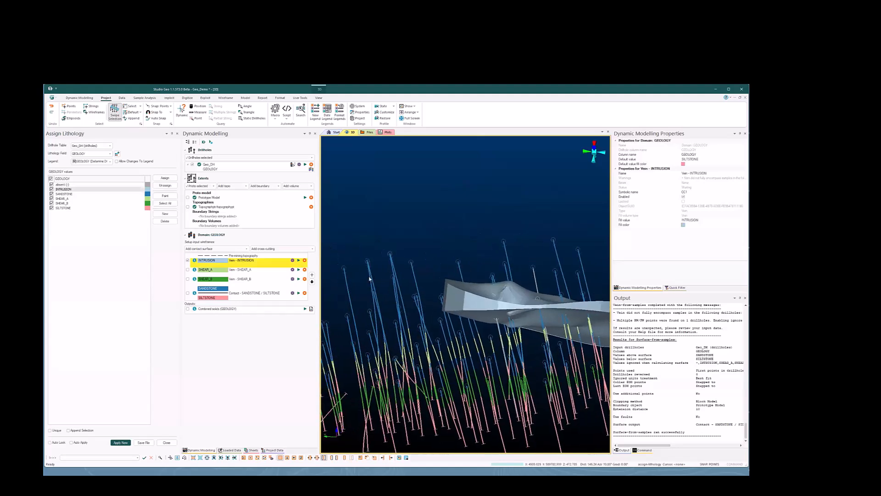
{"action": "left_click", "coordinate": [188, 260]}
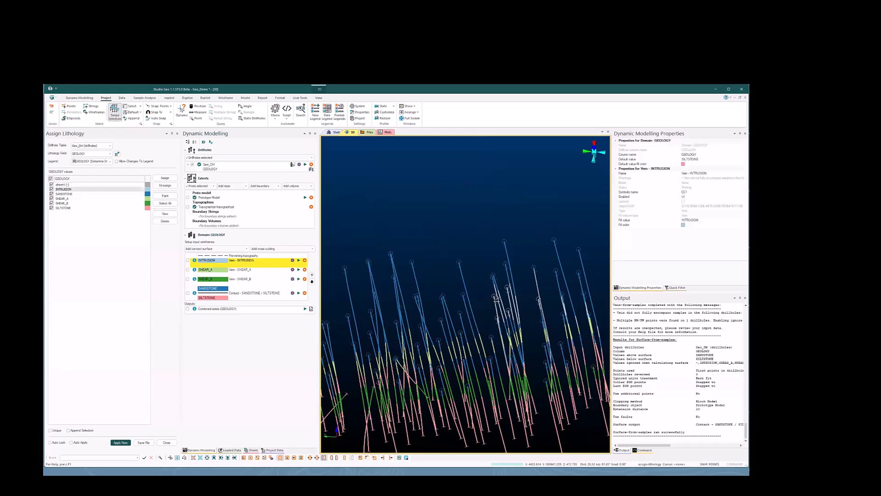
Assign INTRUSION to the selected drillhole intervals, apply the lithology changes and close Assign Lithology
{"action": "left_click_drag", "start_coordinate": [503, 299], "coordinate": [419, 306], "text": "shift"}
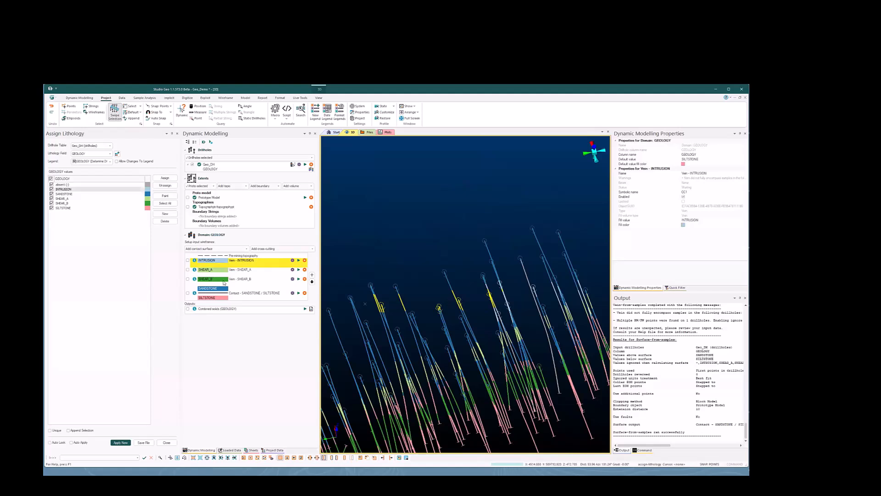
{"action": "left_click", "coordinate": [168, 179]}
{"action": "scroll", "coordinate": [477, 300], "scroll_direction": "down", "scroll_amount": 1}
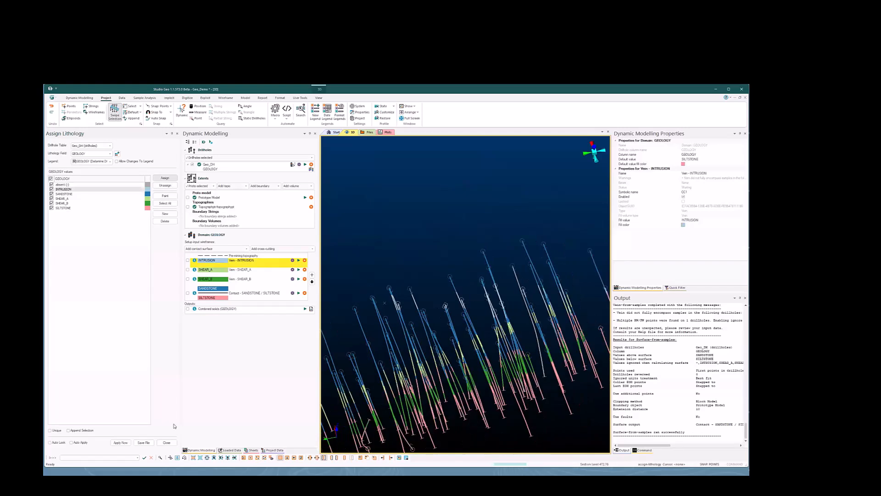
{"action": "left_click", "coordinate": [120, 443]}
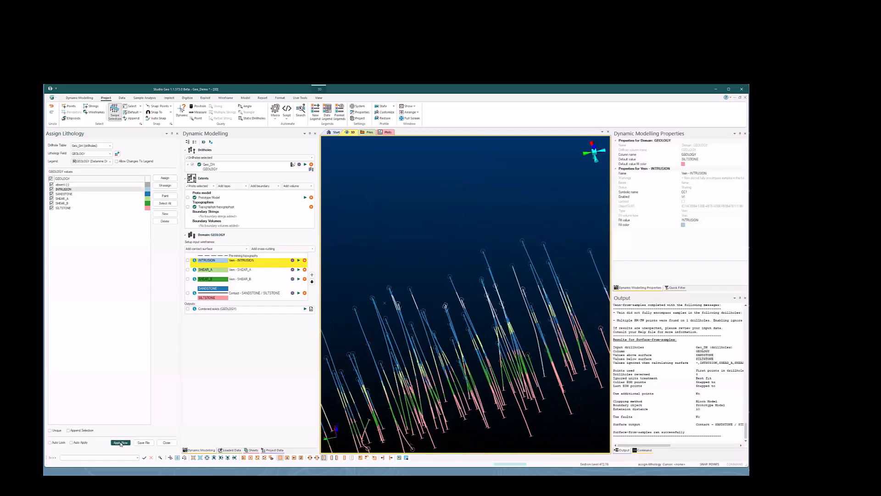
{"action": "left_click", "coordinate": [167, 443]}
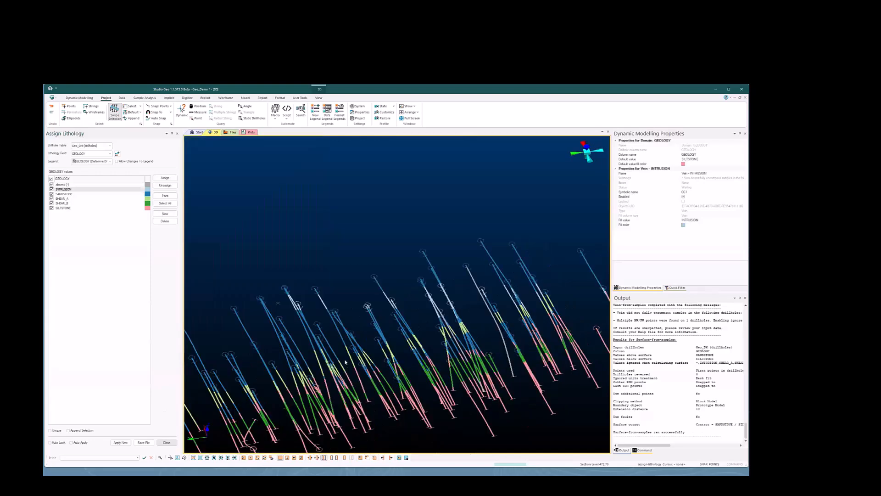
Display the INTRUSION vein and rerun it from the edited drillhole intervals, inspecting the regenerated surface against the drillholes
{"action": "scroll", "coordinate": [316, 357], "scroll_direction": "down", "scroll_amount": 2}
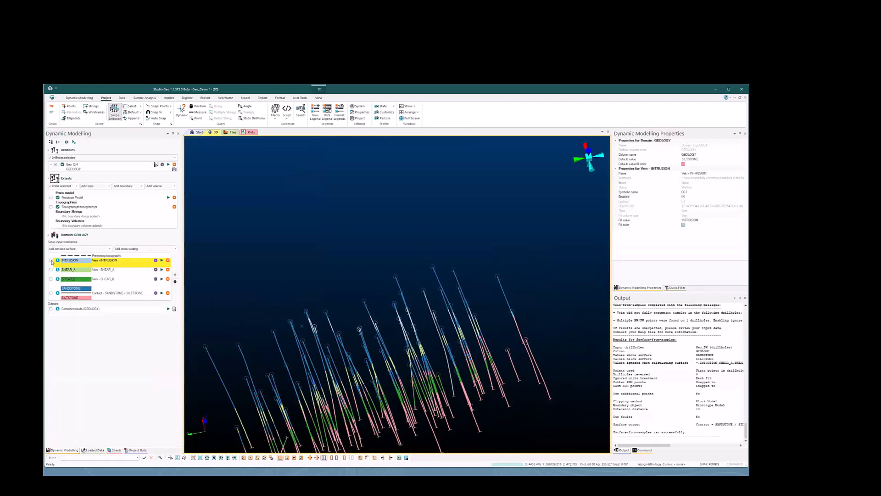
{"action": "left_click", "coordinate": [51, 260]}
{"action": "left_click_drag", "start_coordinate": [364, 369], "coordinate": [427, 296]}
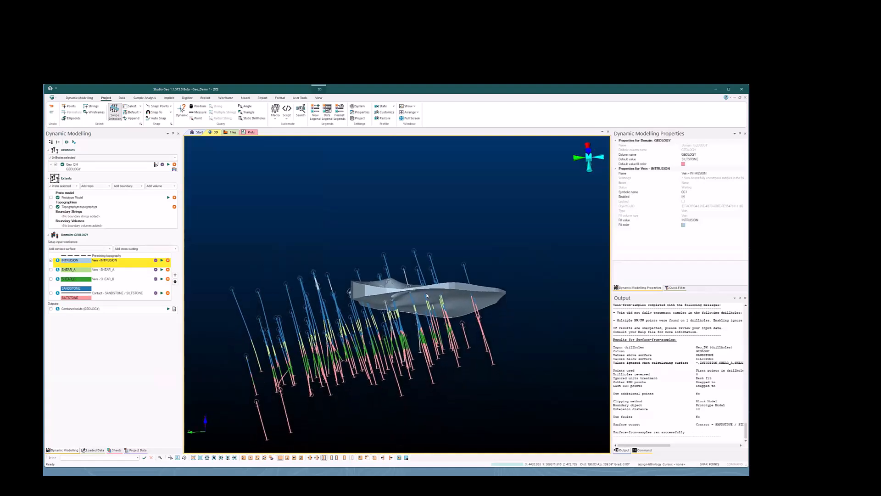
{"action": "left_click", "coordinate": [161, 262]}
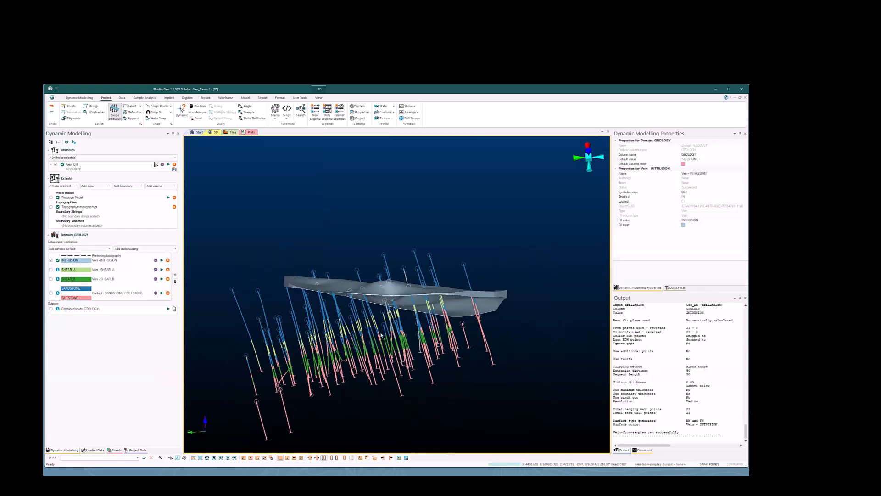
{"action": "middle_click_drag", "start_coordinate": [351, 330], "coordinate": [445, 322]}
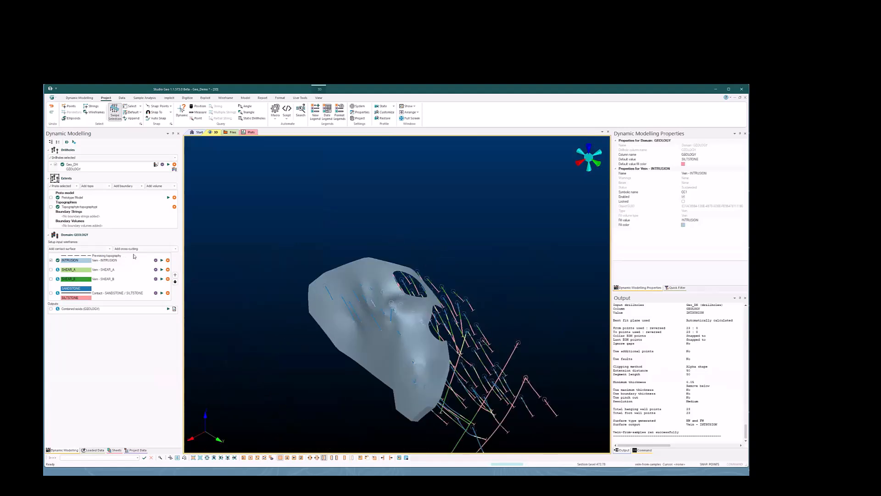
Review the Edit Samples and Additional Points options in the INTRUSION vein's surface settings, and close them without changes
{"action": "left_click", "coordinate": [155, 260]}
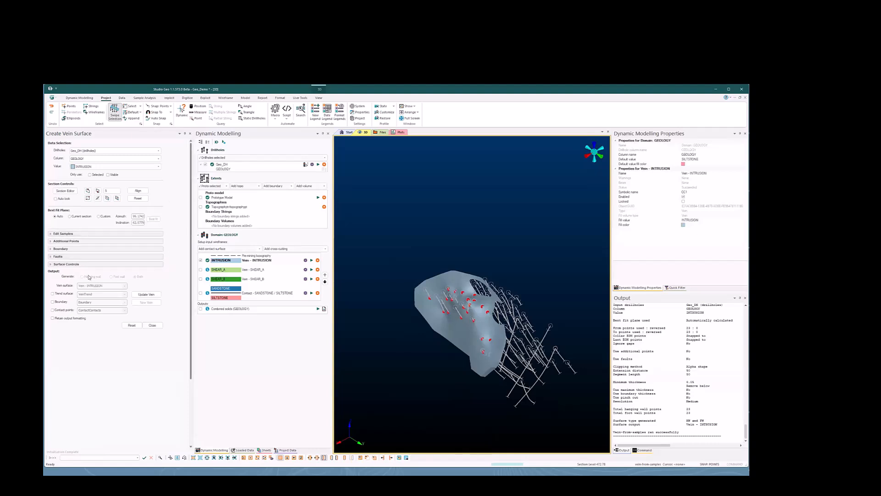
{"action": "left_click", "coordinate": [93, 234]}
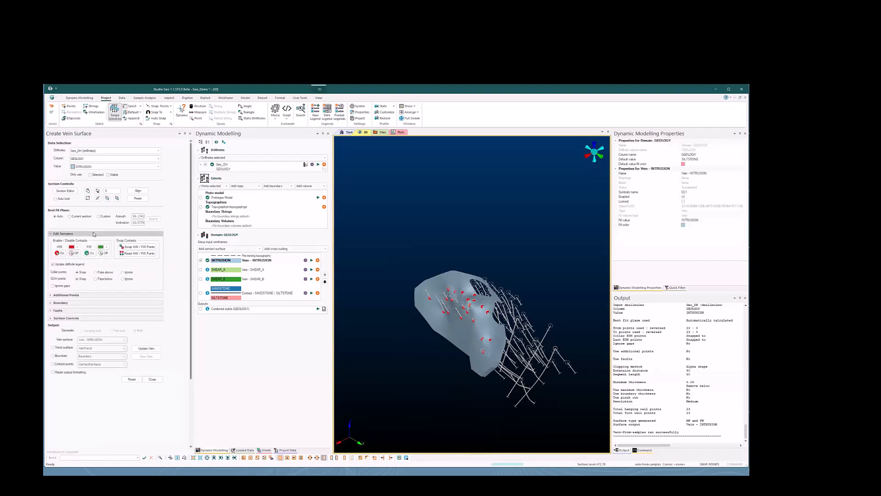
{"action": "left_click", "coordinate": [93, 234]}
{"action": "left_click", "coordinate": [94, 241]}
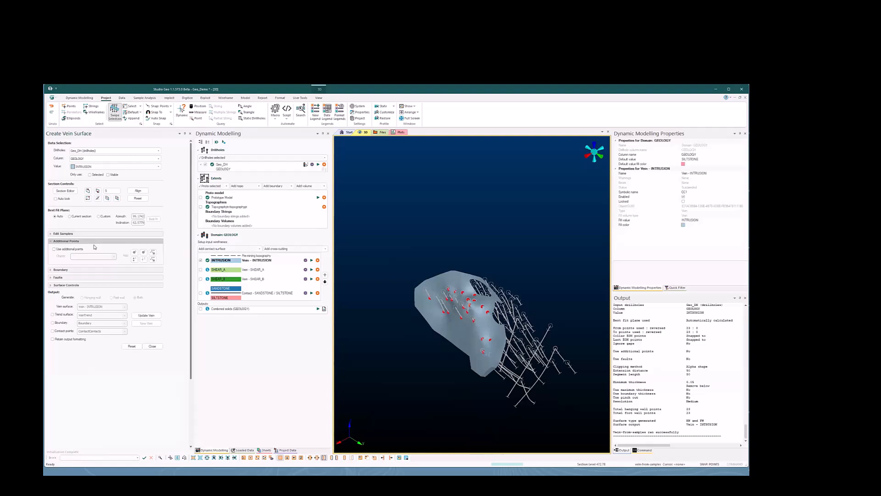
{"action": "left_click", "coordinate": [94, 242]}
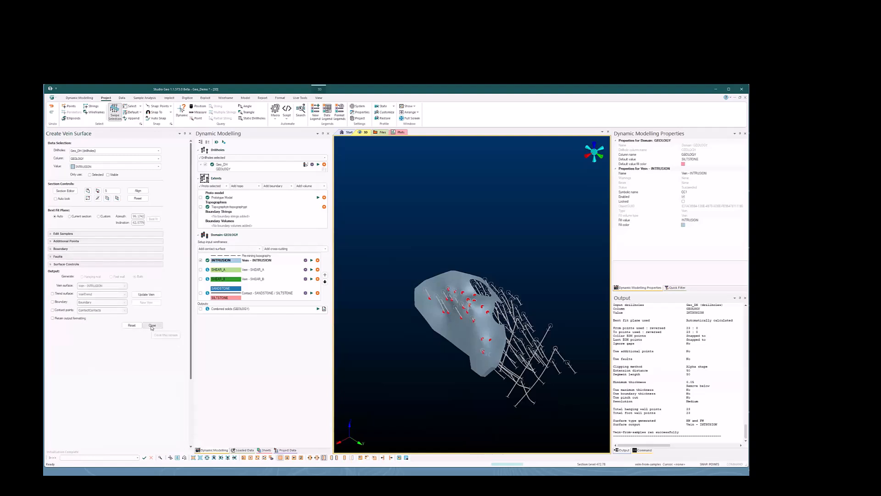
{"action": "left_click", "coordinate": [152, 325]}
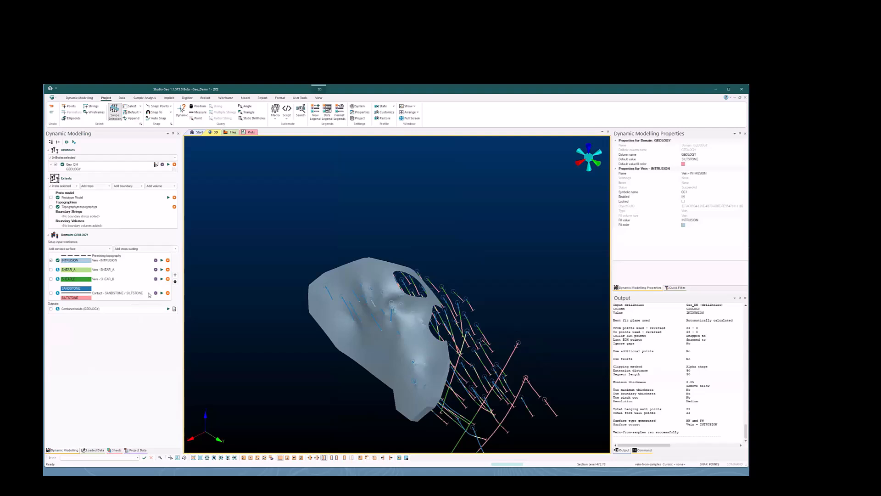
Hide the INTRUSION vein, display the combined GEOLOGY solids and examine them from several sides
{"action": "left_click", "coordinate": [51, 260]}
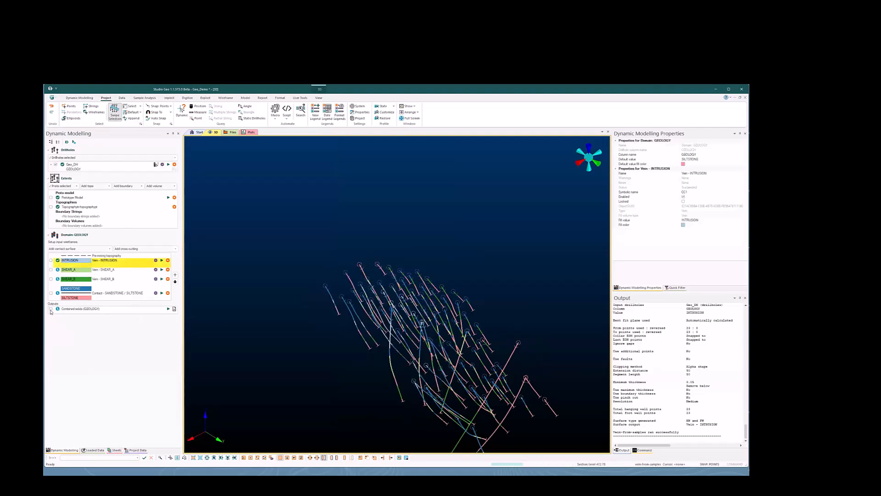
{"action": "left_click", "coordinate": [50, 309]}
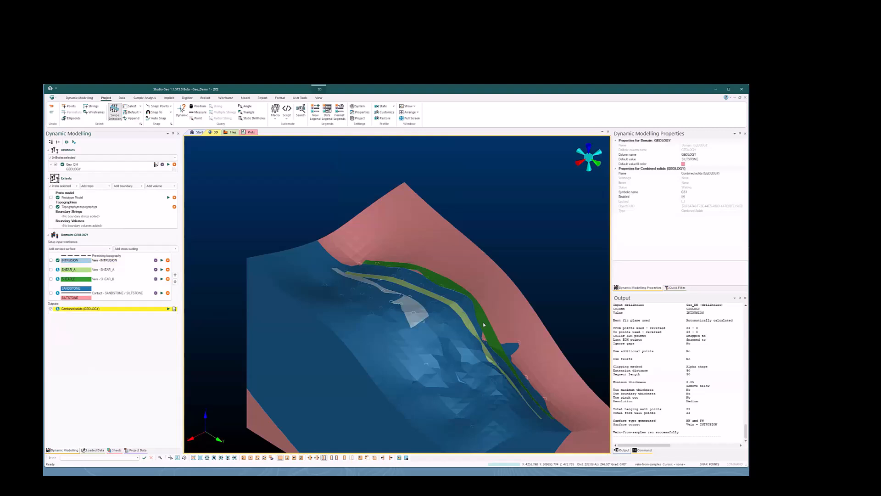
{"action": "left_click_drag", "start_coordinate": [418, 330], "coordinate": [385, 361]}
{"action": "scroll", "coordinate": [384, 358], "scroll_direction": "down", "scroll_amount": 2}
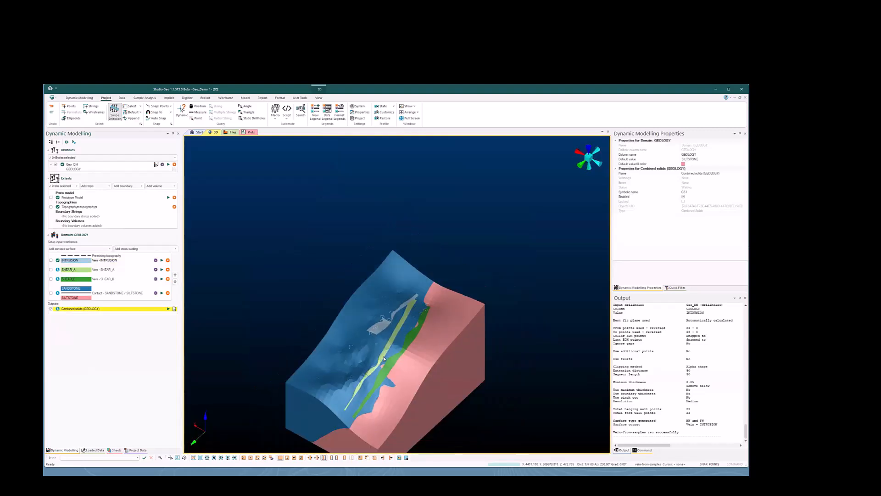
{"action": "middle_click_drag", "start_coordinate": [385, 359], "coordinate": [396, 307]}
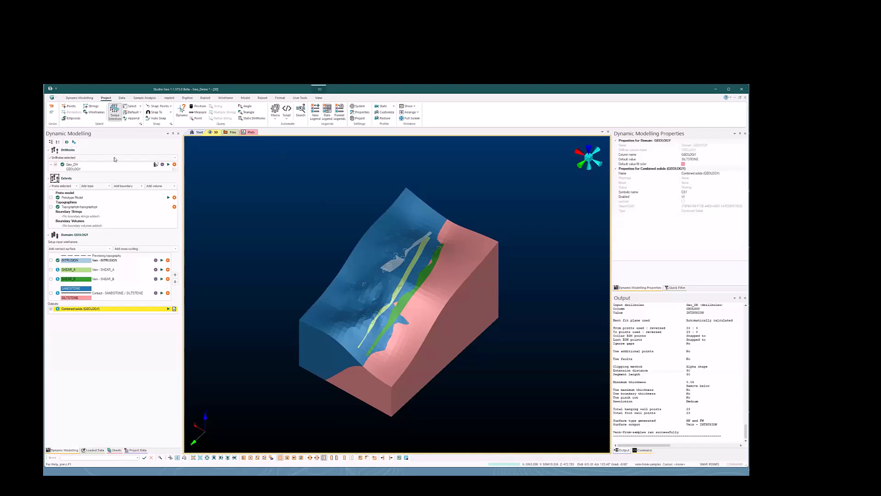
{"action": "left_click", "coordinate": [80, 98]}
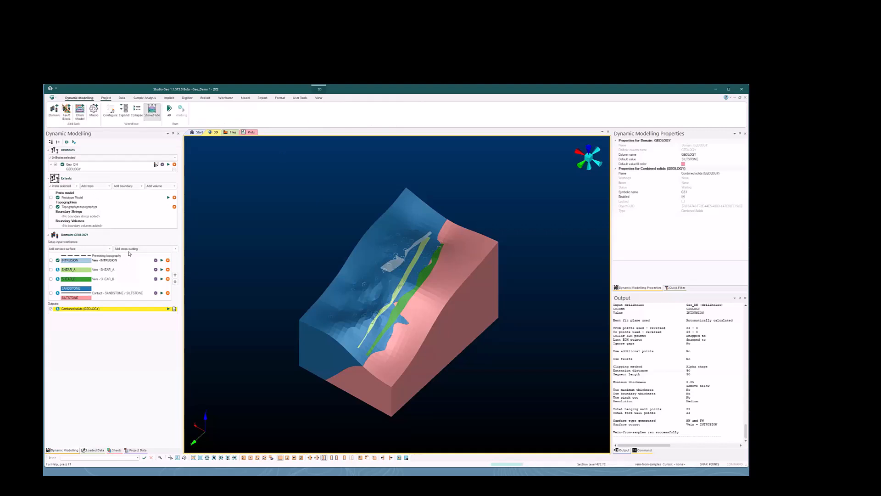